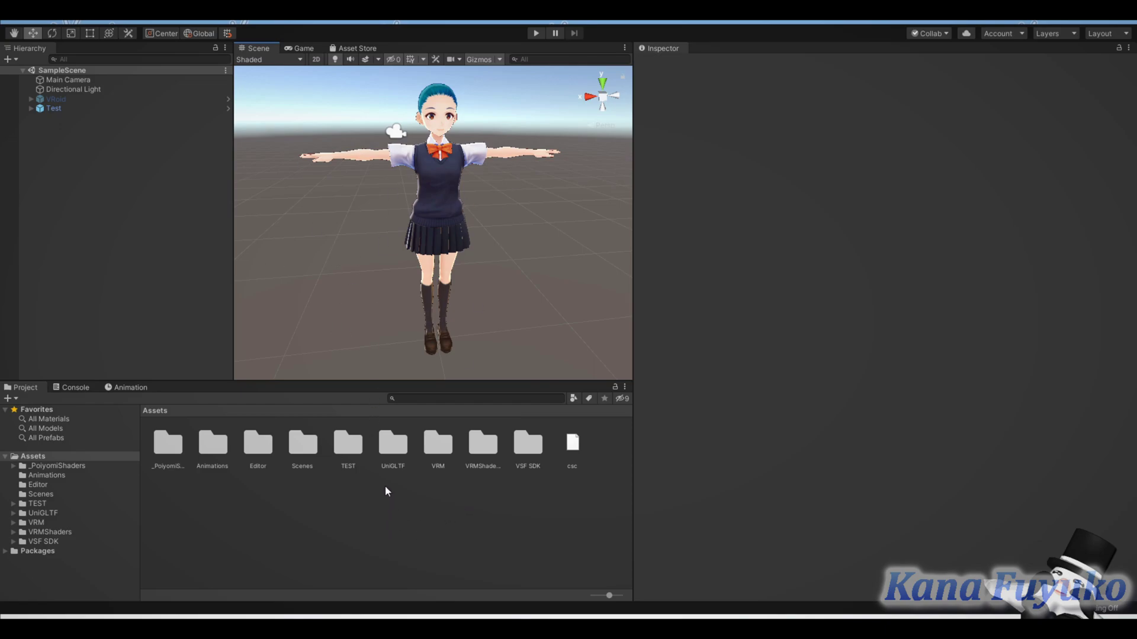
Step: Browse the TEST VRM subfolders and open Test.Materials to list the F00_ materials
click(364, 517)
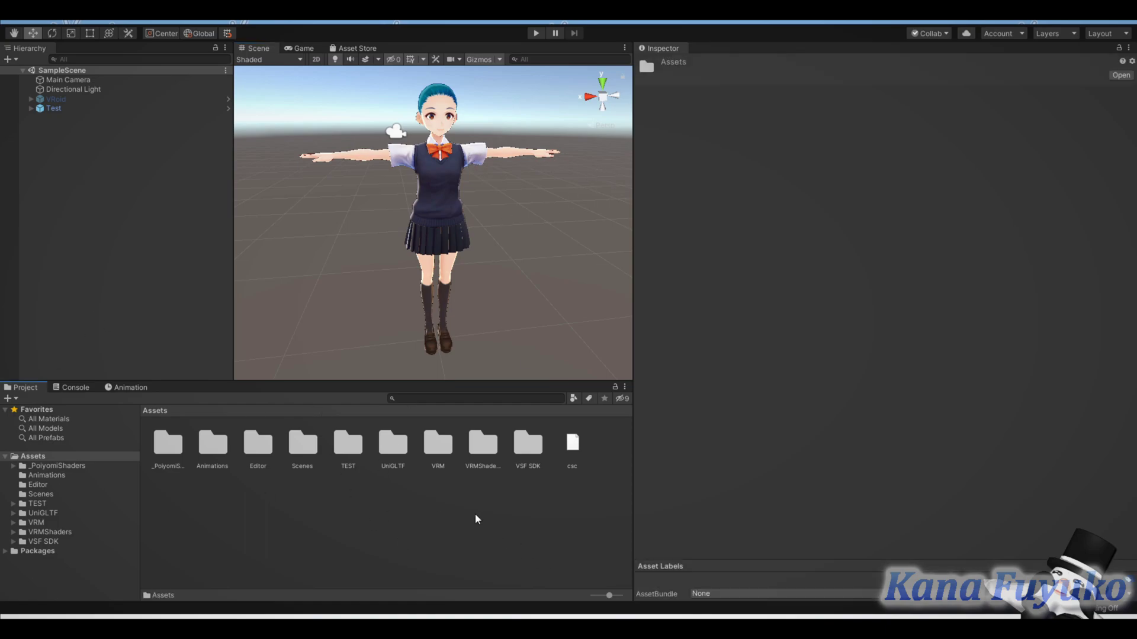
double_click(346, 457)
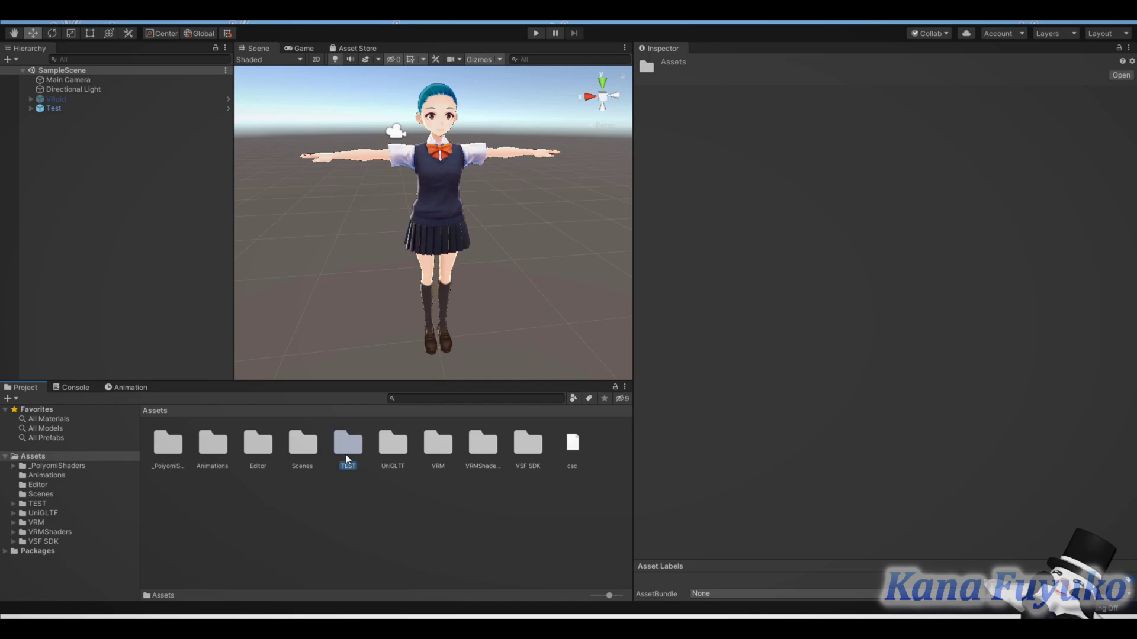
double_click(213, 446)
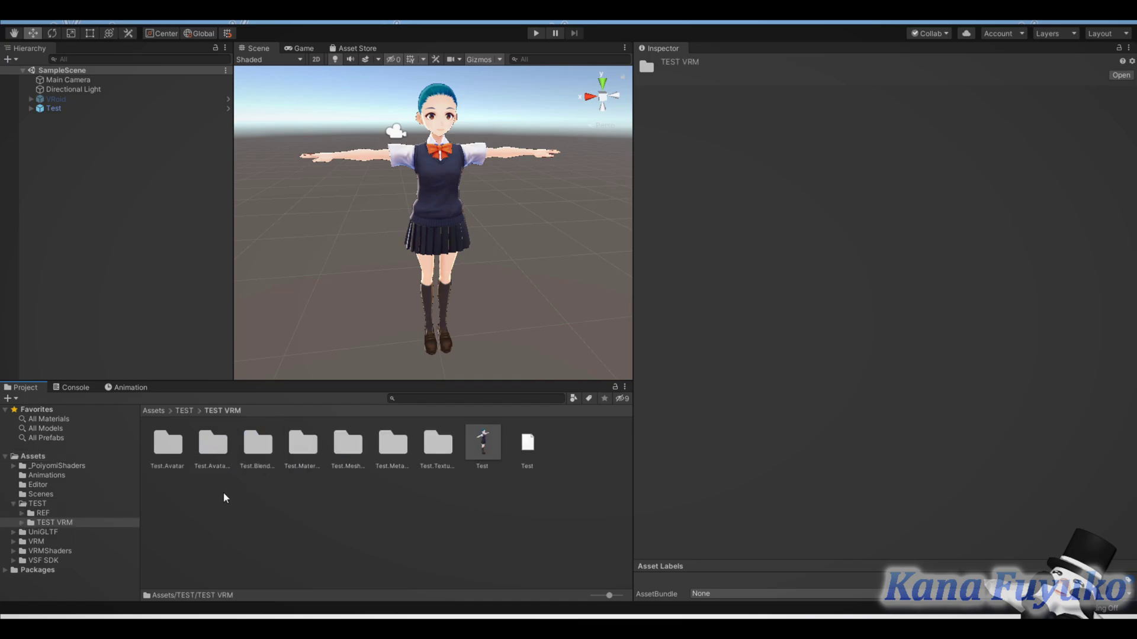
click(172, 448)
click(205, 447)
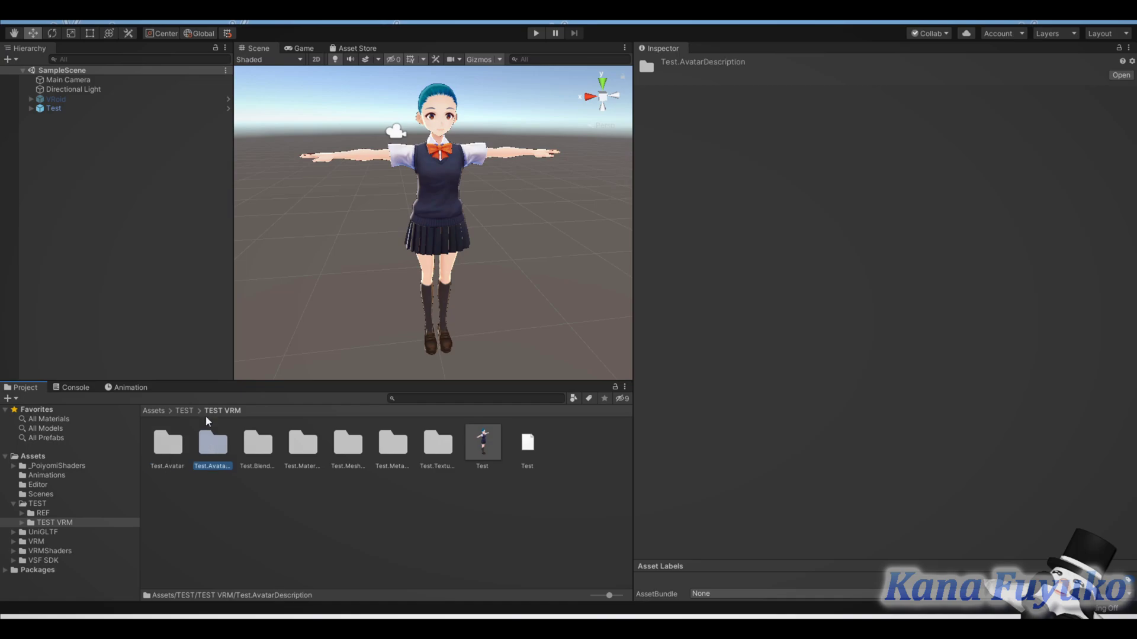
click(276, 453)
click(316, 457)
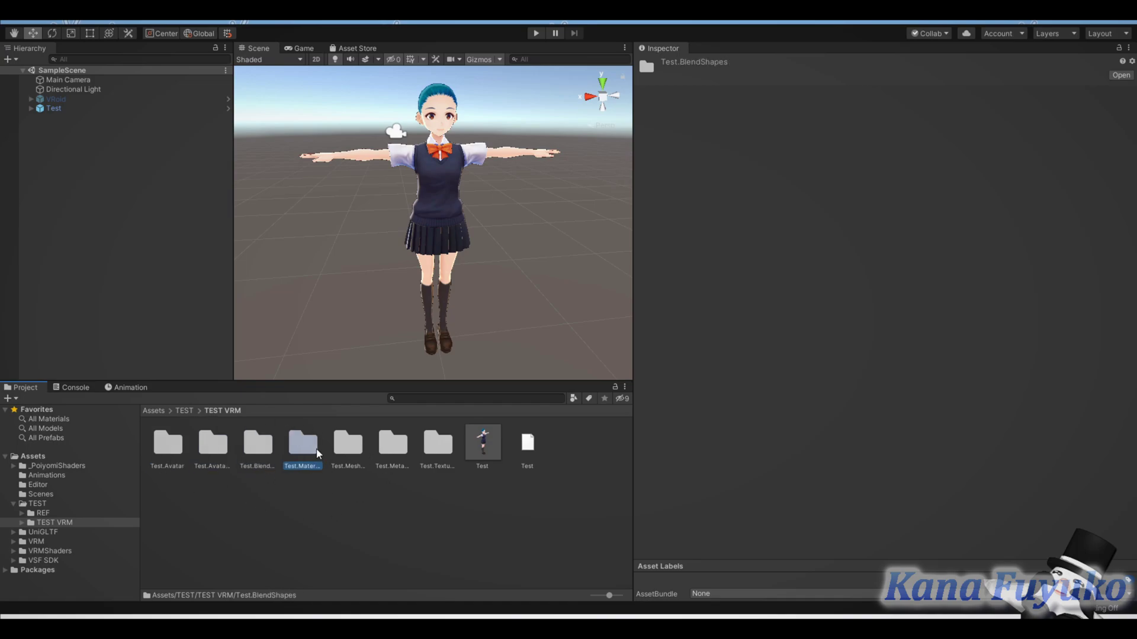
click(359, 455)
click(309, 449)
double_click(301, 455)
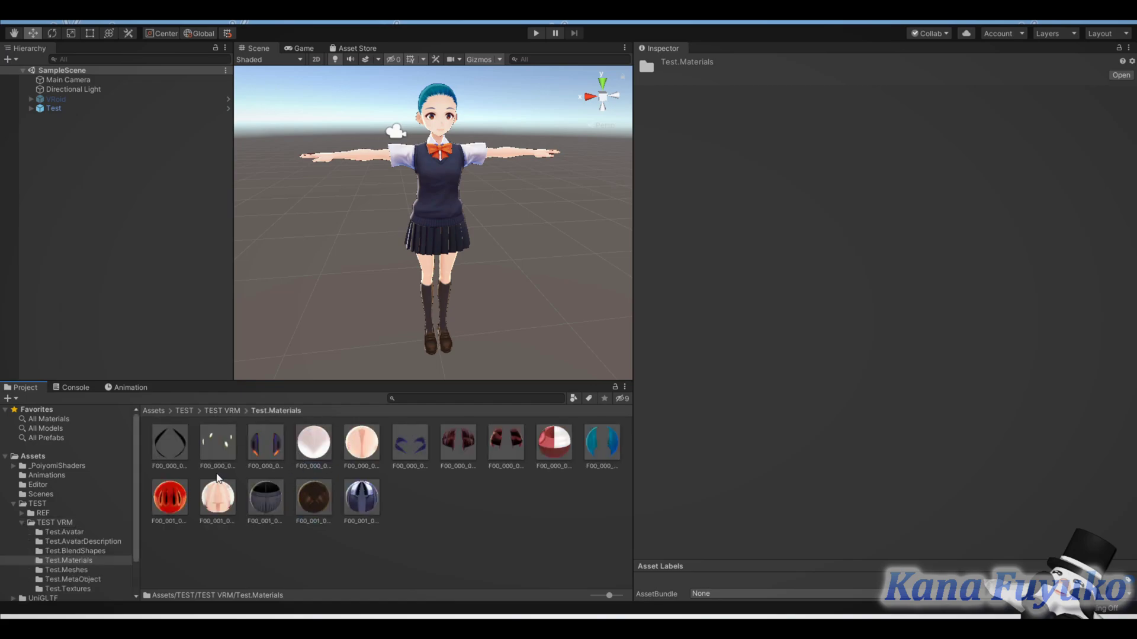
Step: Orbit and zoom the Scene view onto the character's shoes
alt+drag(407, 332, 443, 336)
scroll(445, 320, down, 3)
scroll(438, 321, up, 4)
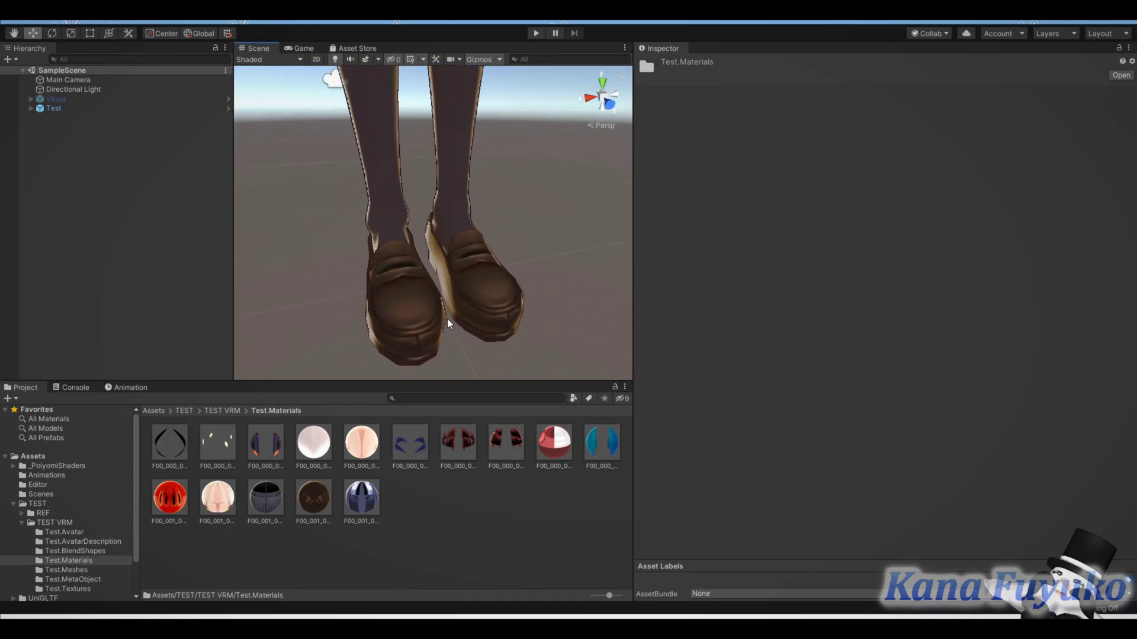
scroll(521, 317, down, 5)
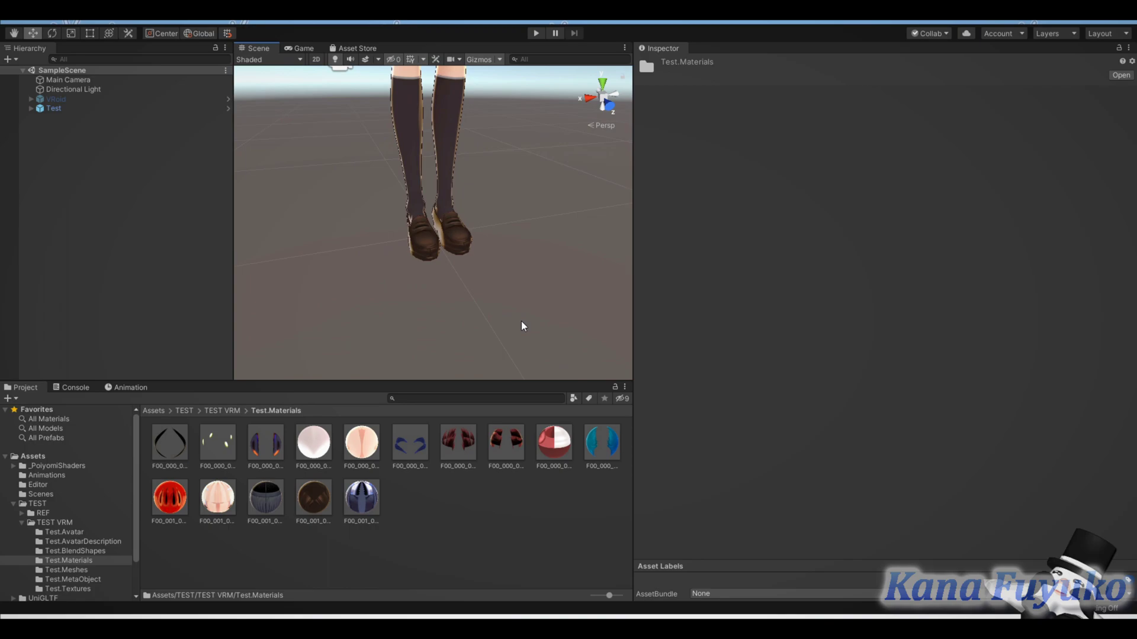
Step: Select F00_001_01_Shoes_01_CLOTH and review its MToon settings: Cutout rendering, culling Off, cutoff 0.5
click(323, 503)
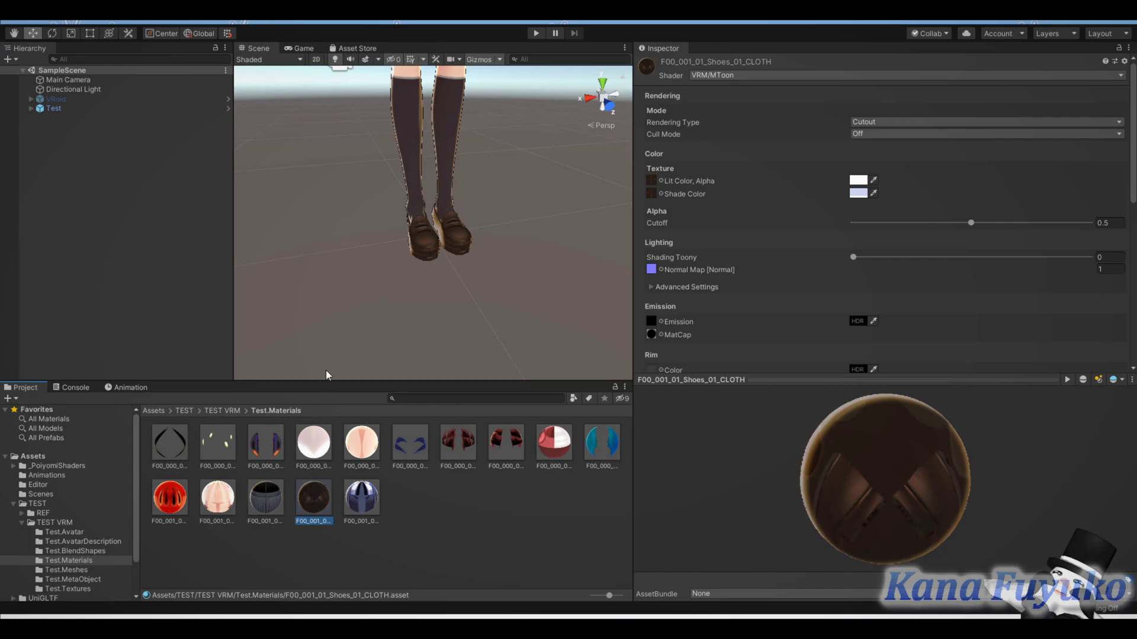
right_click(356, 296)
scroll(769, 276, down, 10)
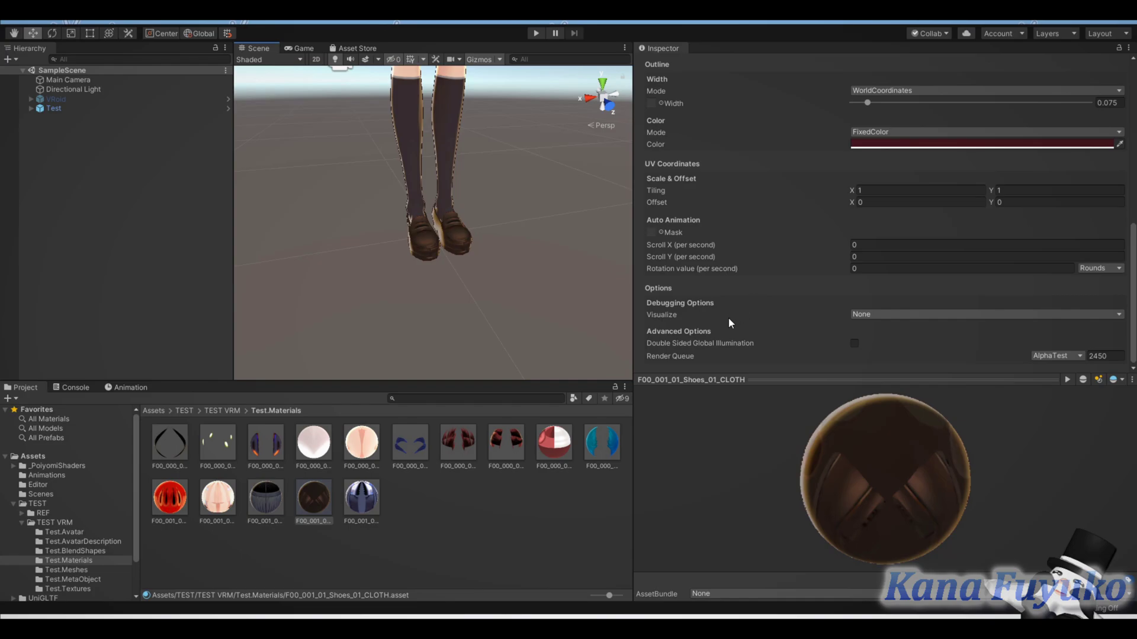
scroll(724, 322, up, 10)
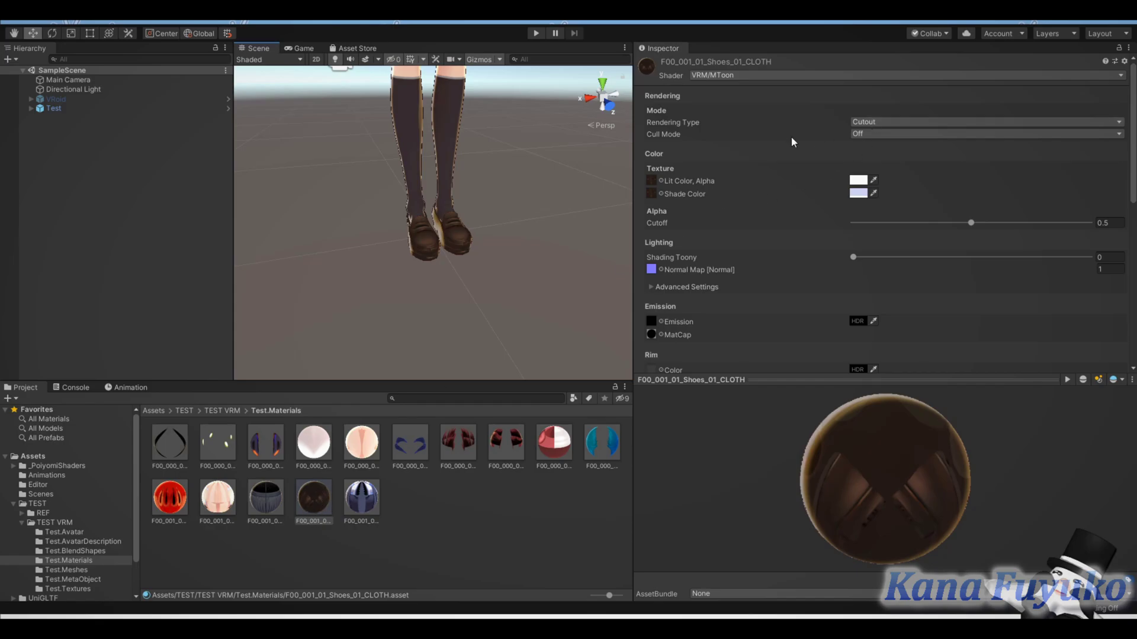
click(910, 121)
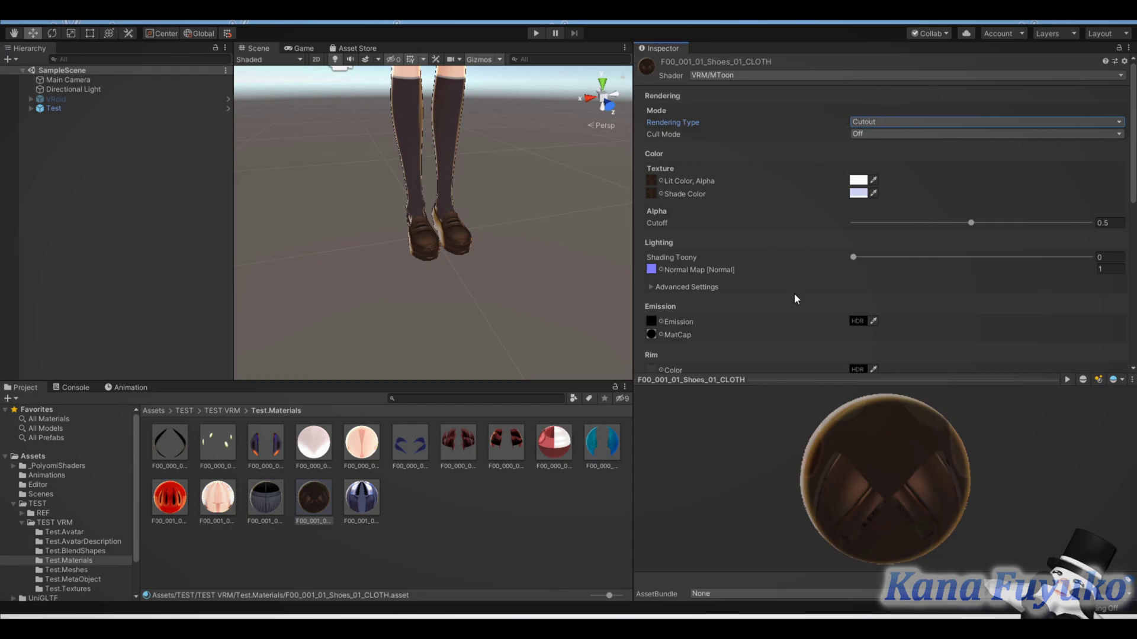
Step: Select the BlendShape asset in Test.BlendShapes and create a clip named Shoe OFF
click(99, 552)
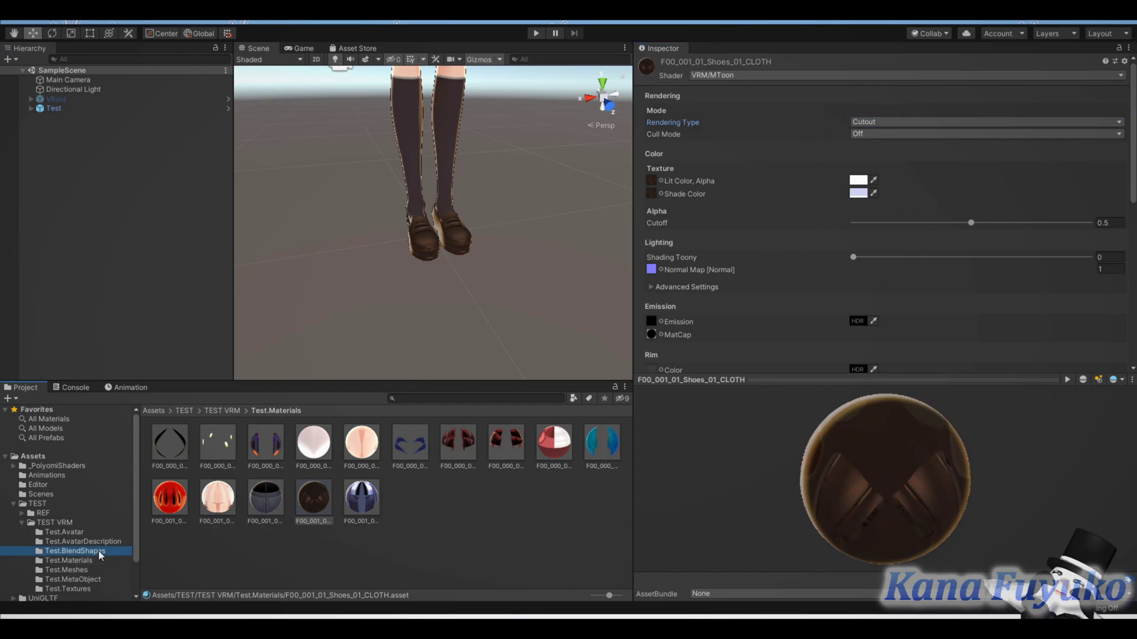
click(274, 441)
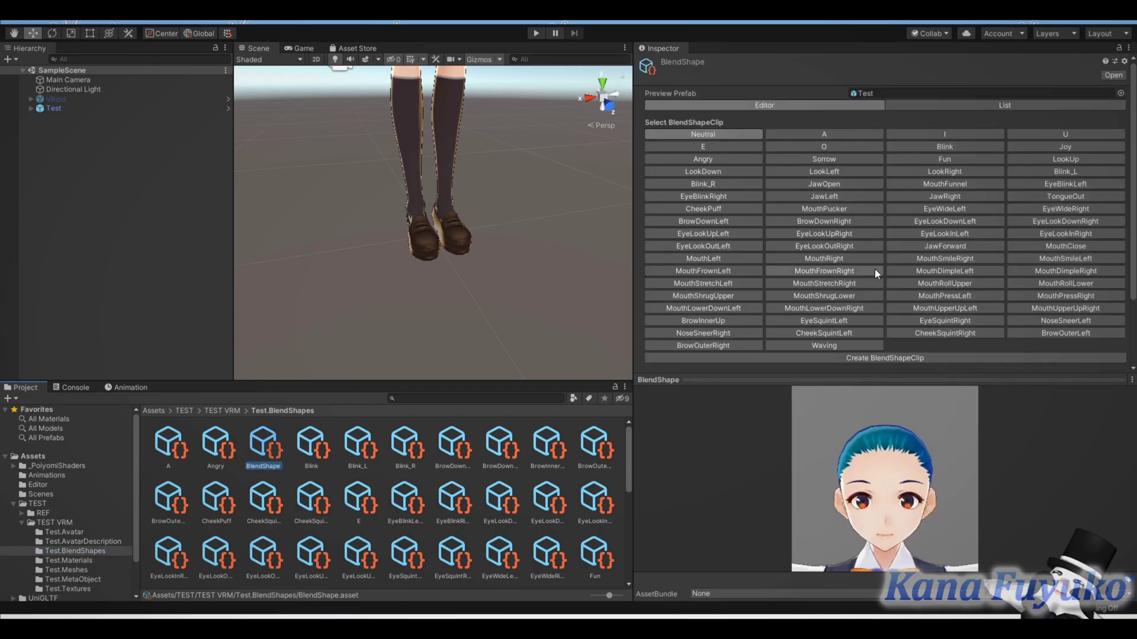
scroll(876, 272, down, 3)
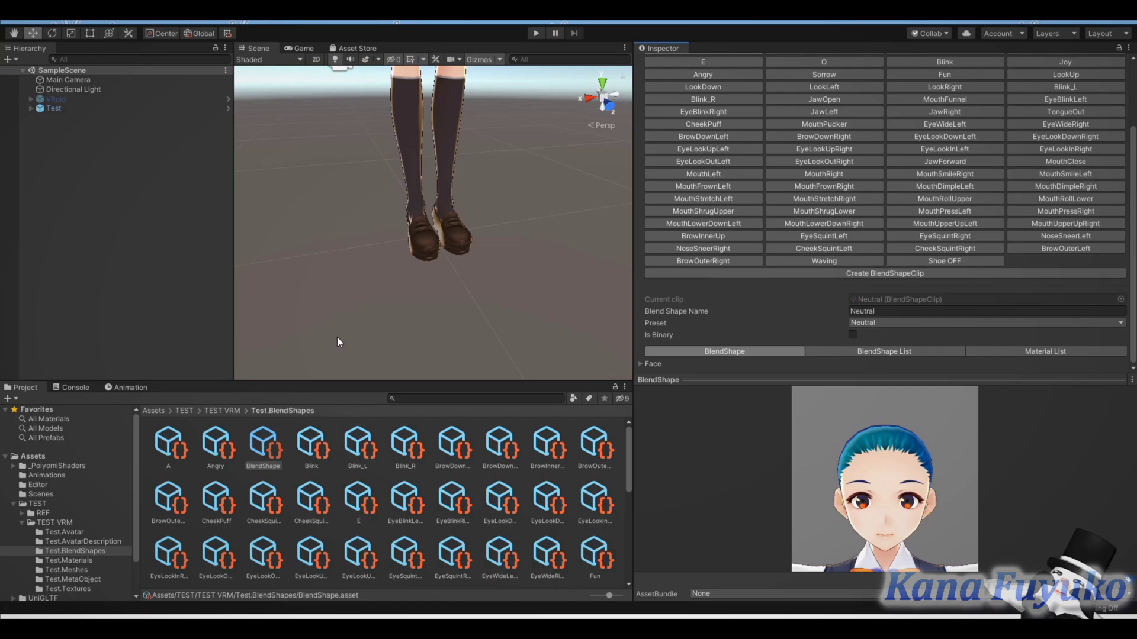
click(914, 261)
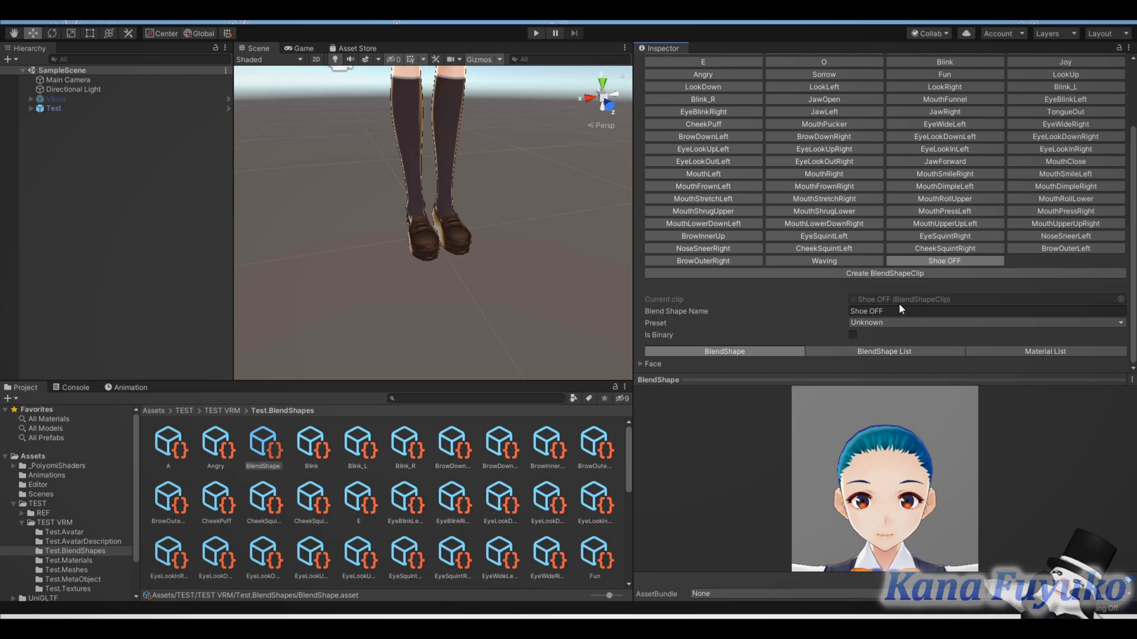
Step: Add a Material List entry binding F00_001_01_Shoes_01_CLOTH's _Color to black
click(1022, 349)
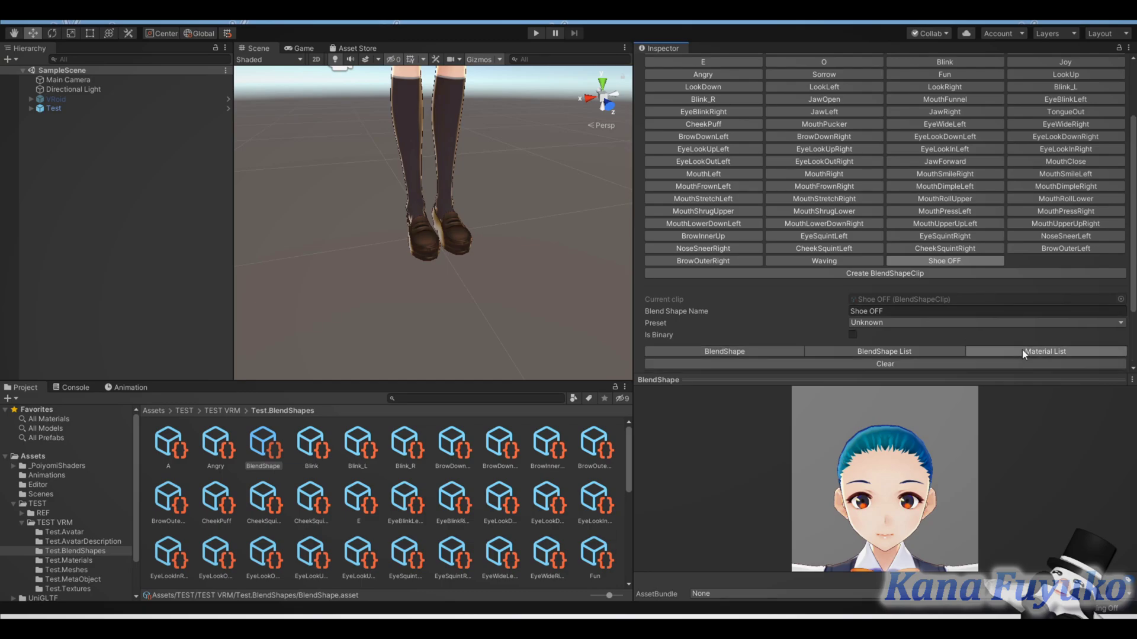
scroll(1025, 350, down, 3)
click(1094, 363)
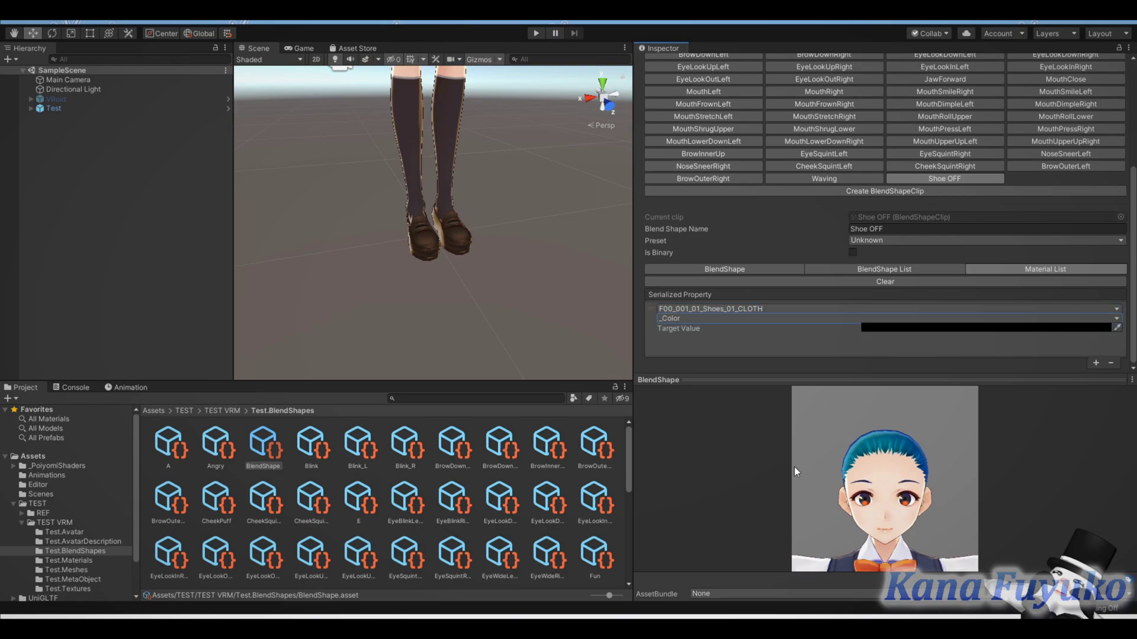
Step: Resize the face preview panel and scroll down to the Shoe OFF Material List
drag(709, 379, 715, 593)
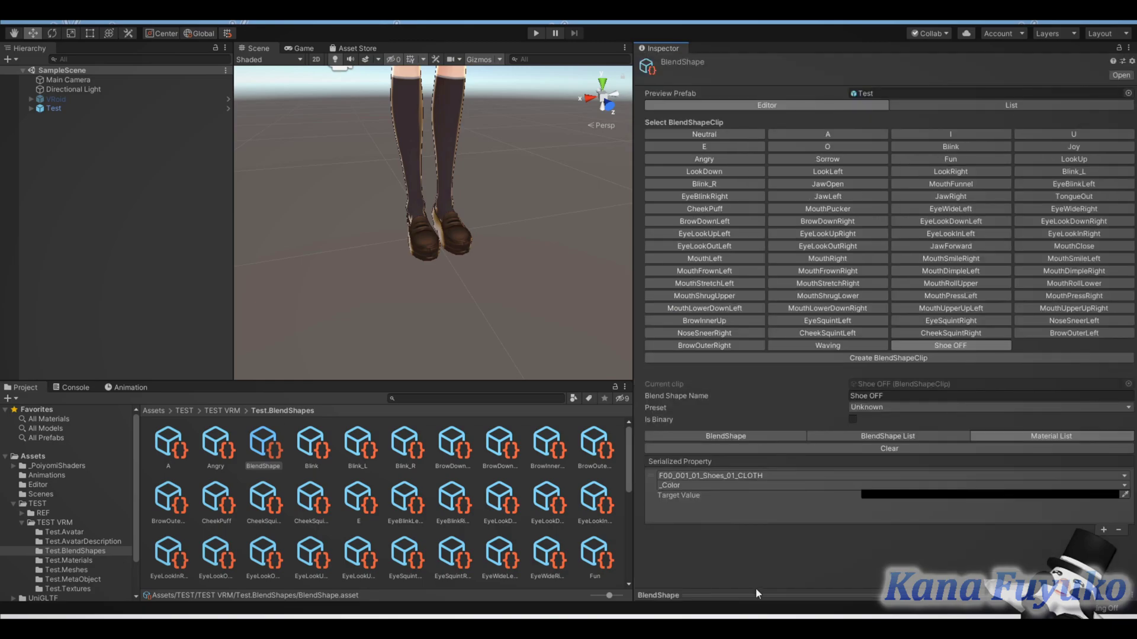
click(715, 595)
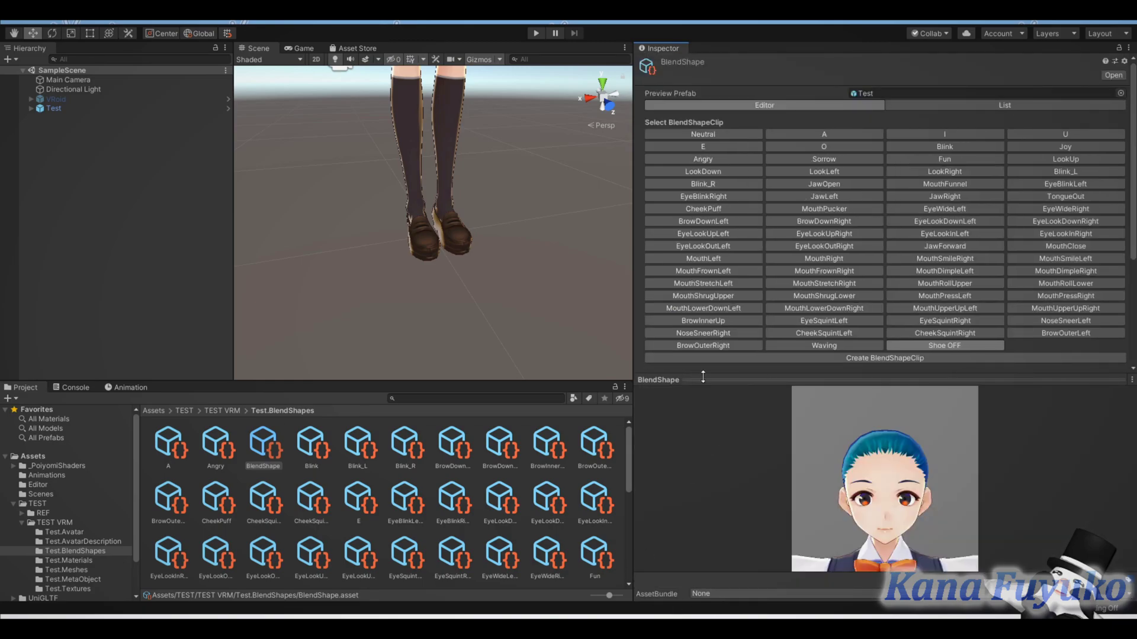
click(679, 380)
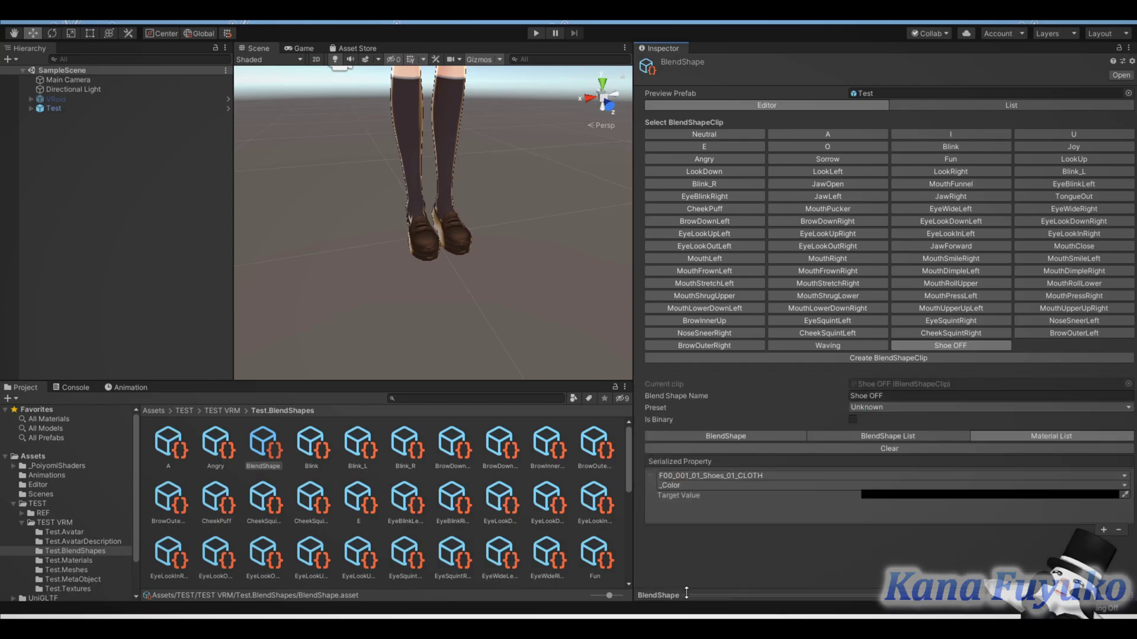
drag(686, 593, 705, 379)
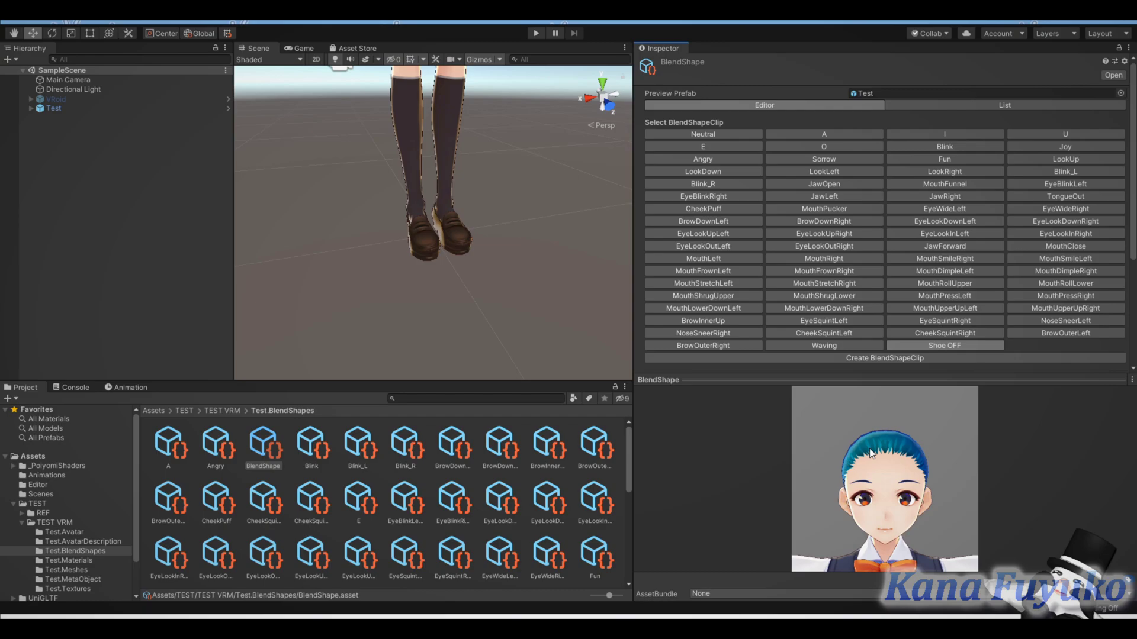
scroll(853, 468, down, 5)
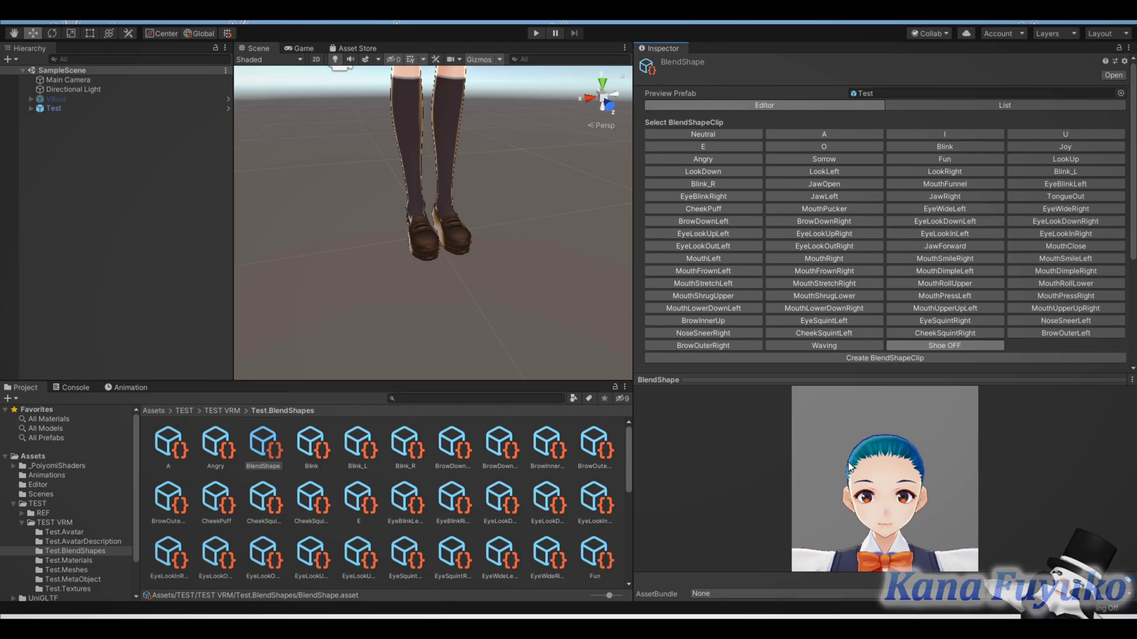
scroll(856, 468, down, 5)
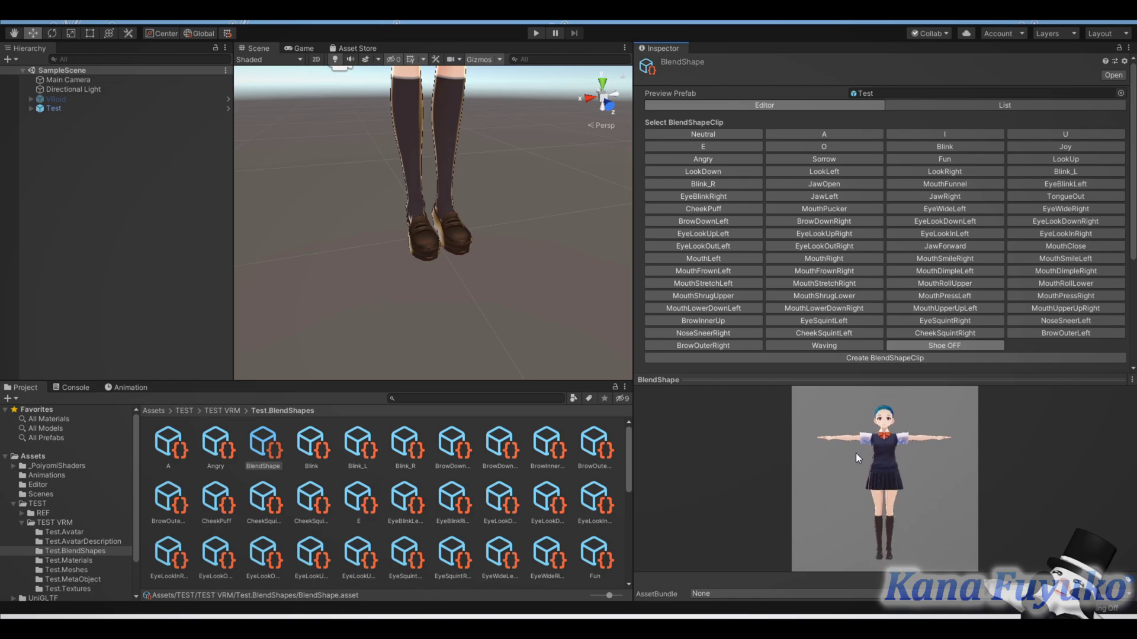
Step: Zoom and rotate the preview to check the boots render black
middle_drag(861, 475, 926, 493)
scroll(898, 515, up, 3)
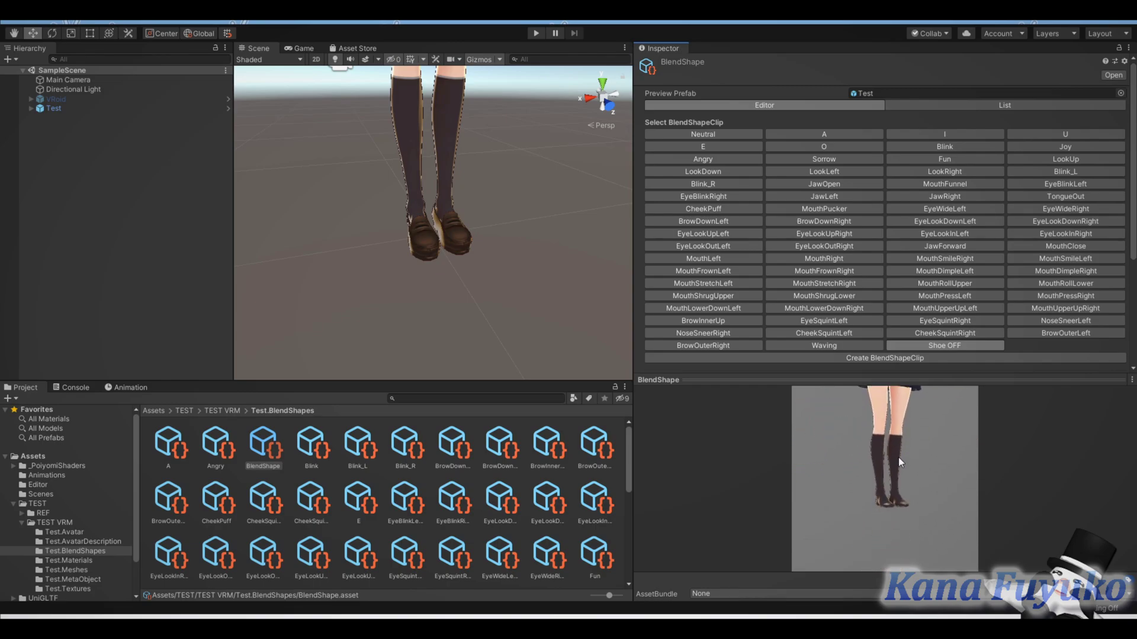
drag(886, 517, 888, 544)
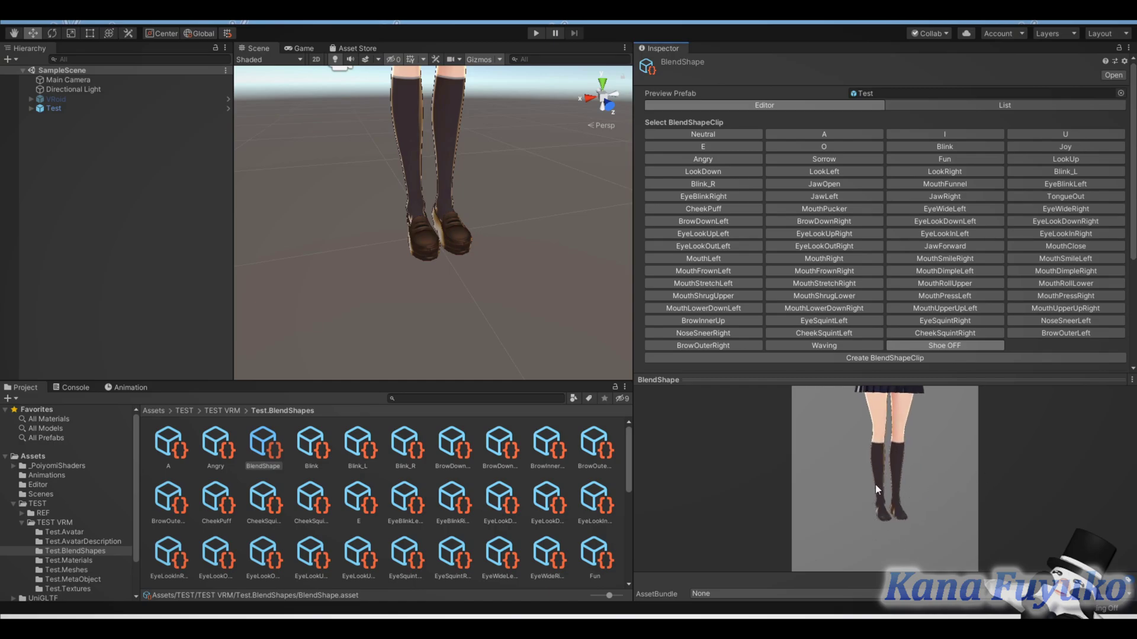
scroll(849, 286, down, 4)
middle_drag(836, 395, 907, 464)
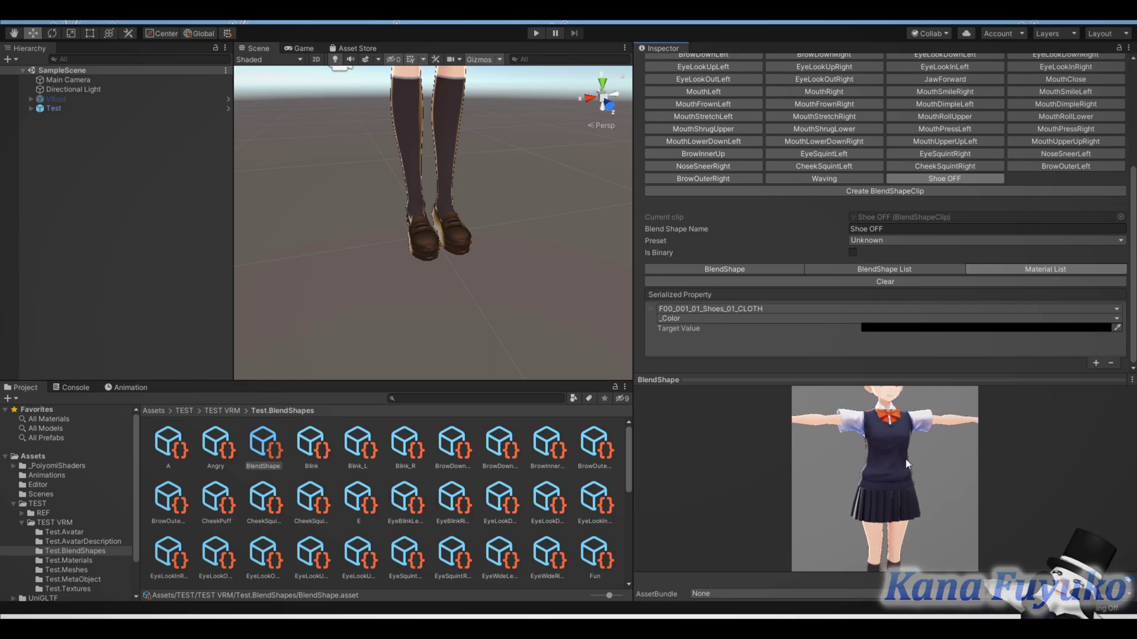
Step: Add a second entry targeting F00_001_01_Accessory_Tie_01_CLOTH's _Color, hiding the bow tie
click(1097, 363)
middle_drag(965, 414, 897, 473)
scroll(873, 422, up, 2)
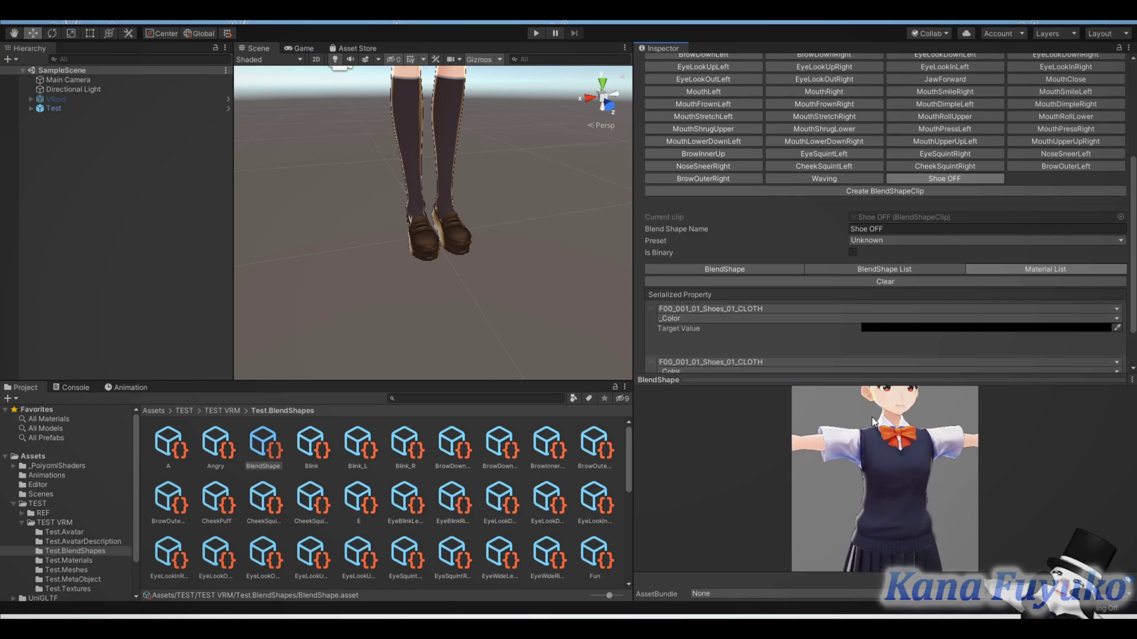
scroll(727, 310, down, 2)
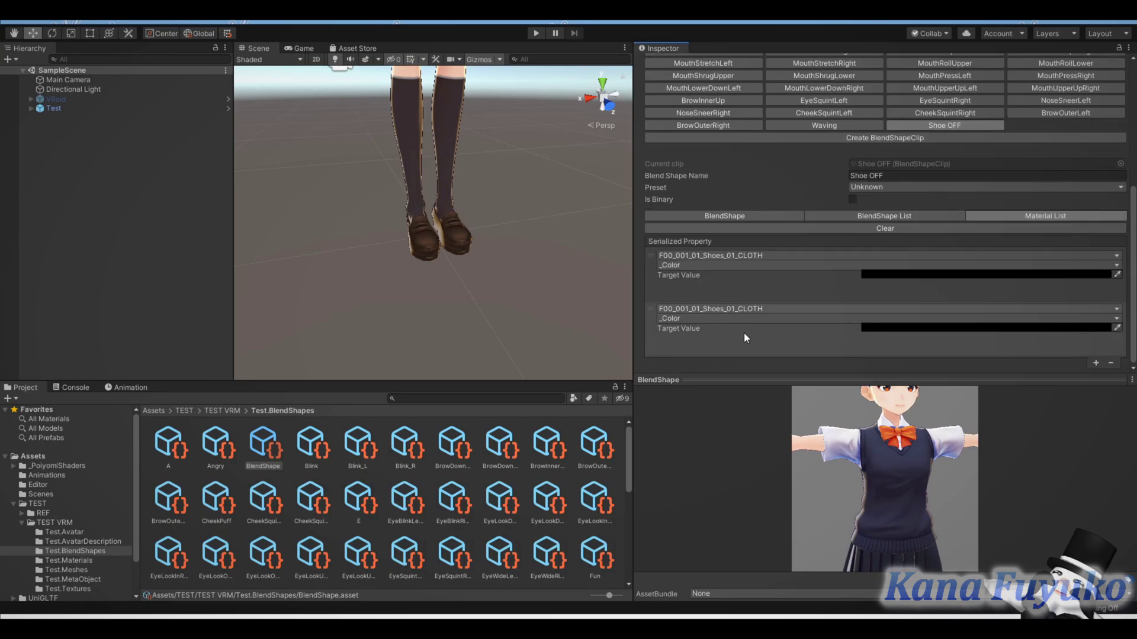
middle_drag(880, 422, 881, 446)
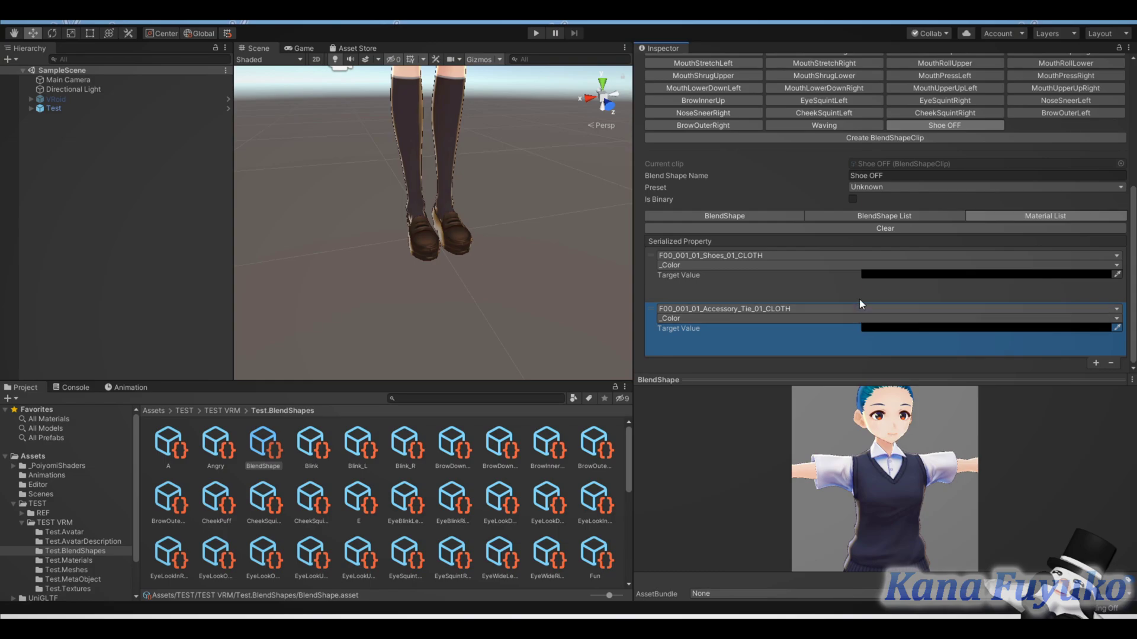
Step: Set the bow tie entry's _Color target to bright green and view the bow from the front
click(874, 272)
click(759, 340)
click(880, 330)
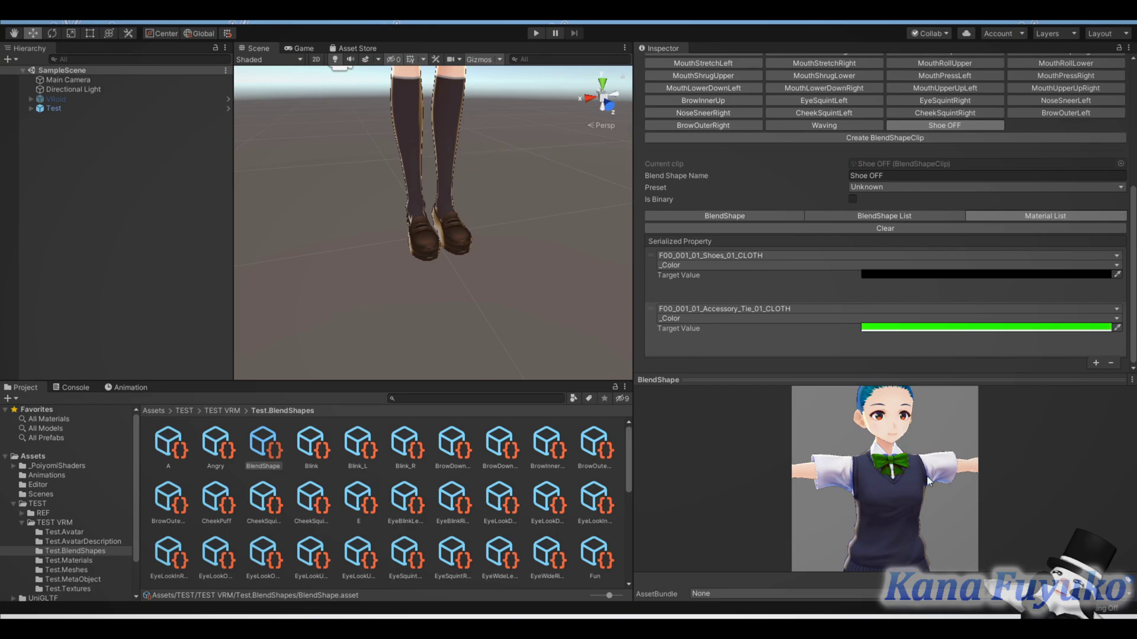
scroll(926, 476, up, 5)
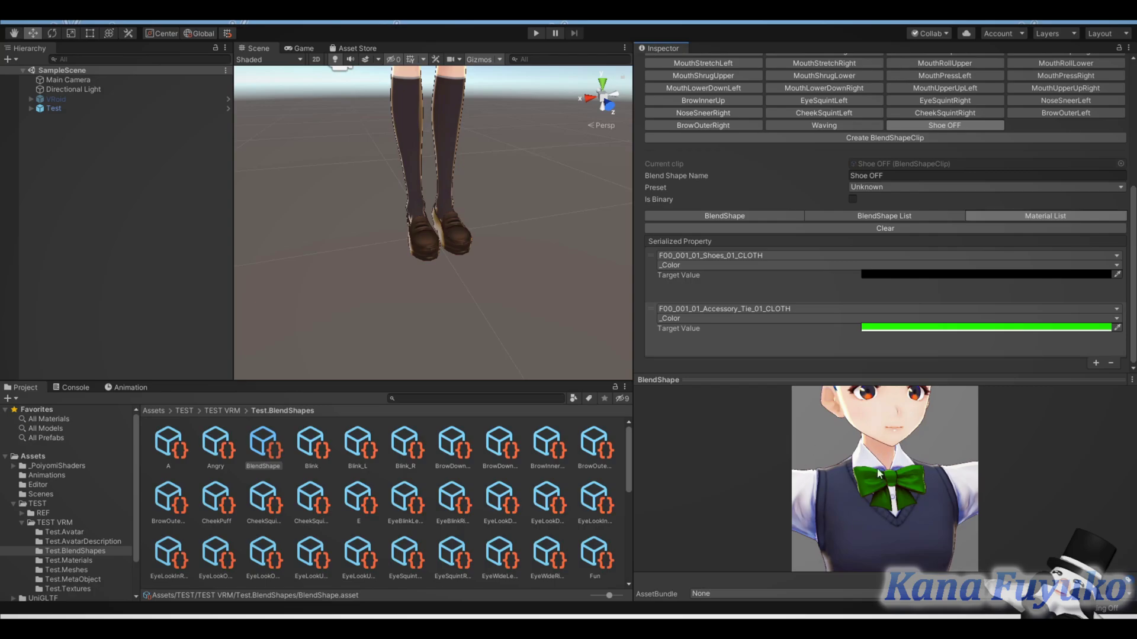
drag(920, 508, 881, 495)
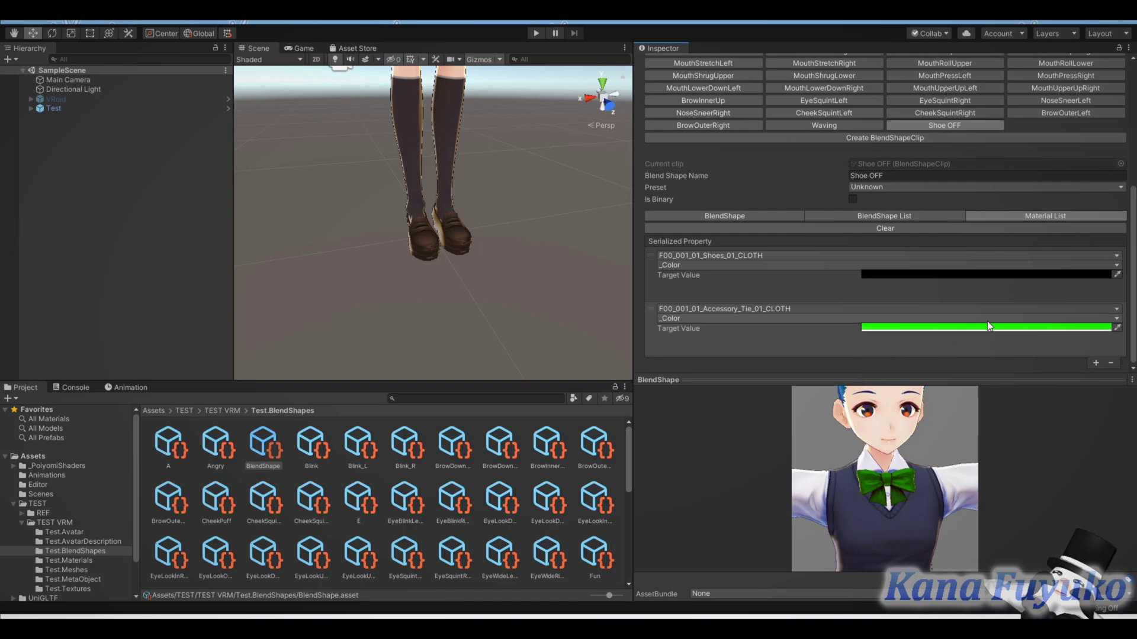
Step: Add a third tie entry on _OutlineColor and delete the accidental fourth entry
click(1096, 363)
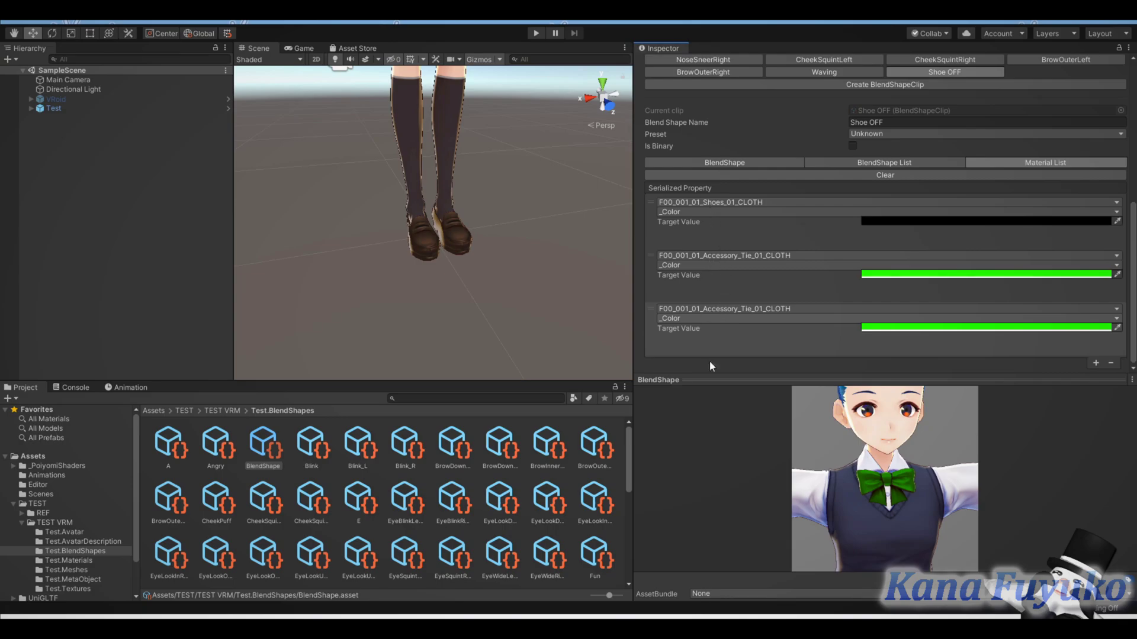
click(712, 475)
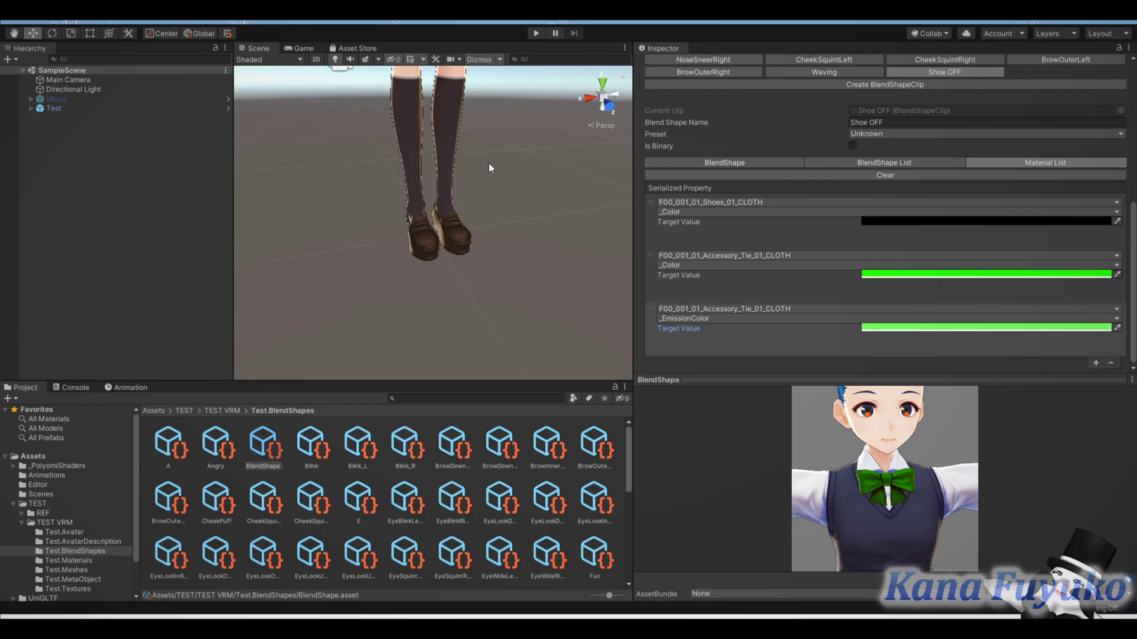
click(820, 324)
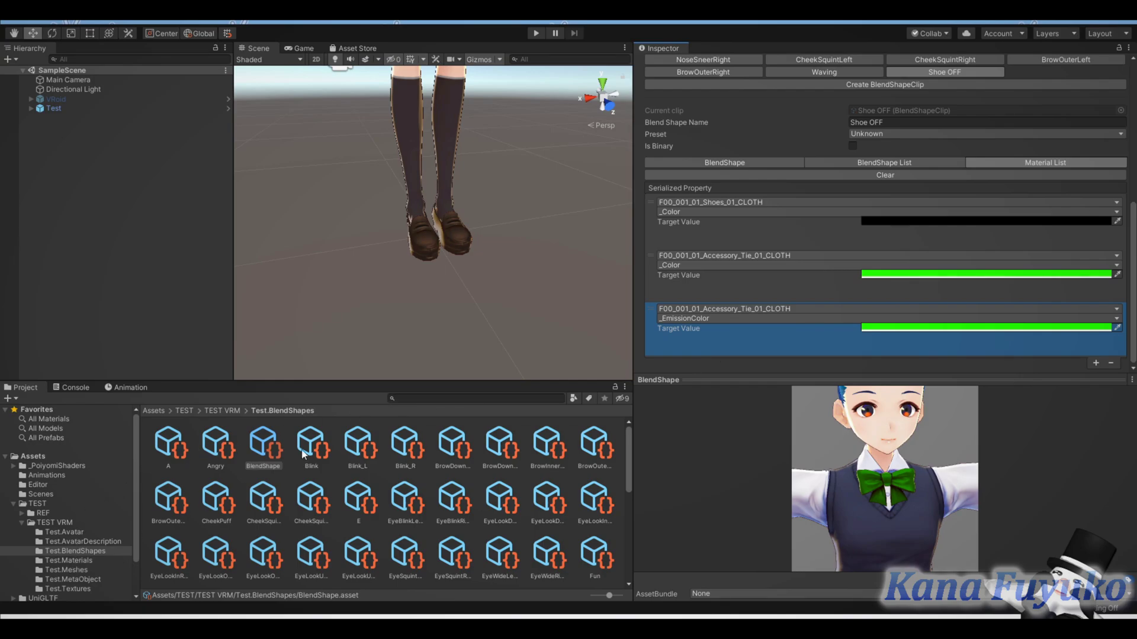
click(1095, 363)
scroll(1022, 336, down, 3)
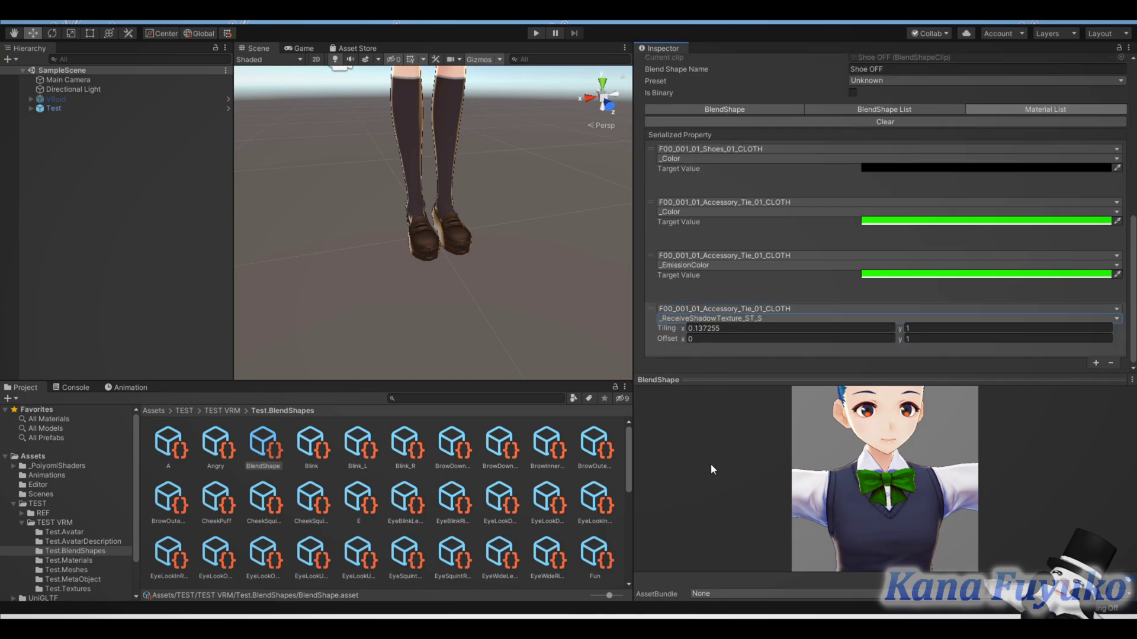
click(993, 353)
click(1111, 363)
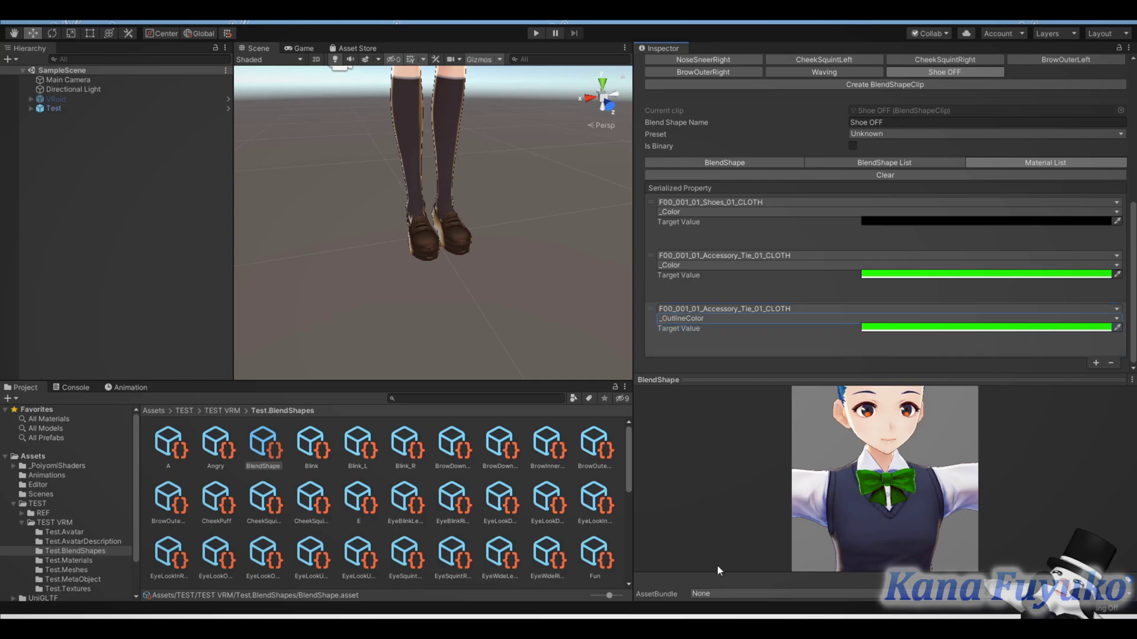
Step: Set the bow tie's _OutlineColor target to a darker green
scroll(858, 506, up, 5)
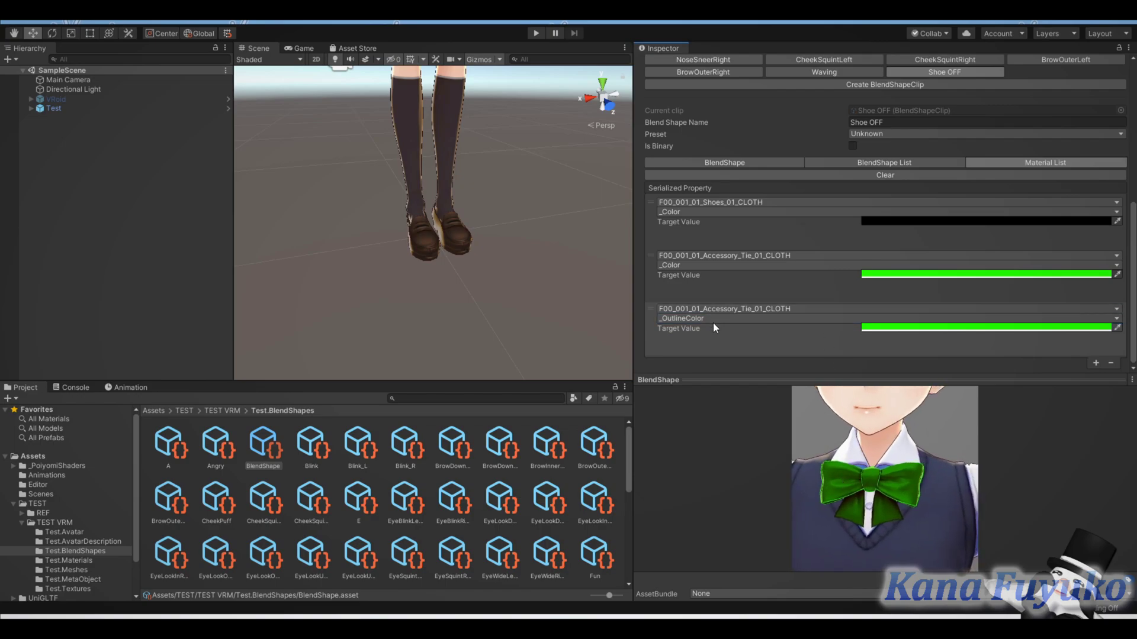
click(889, 329)
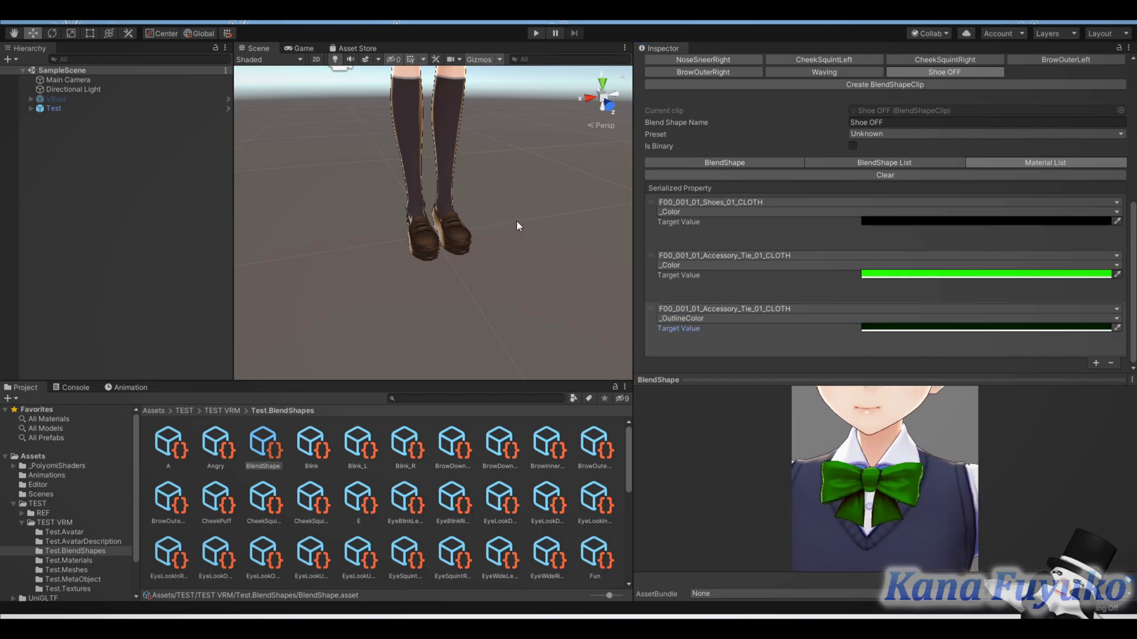
click(813, 482)
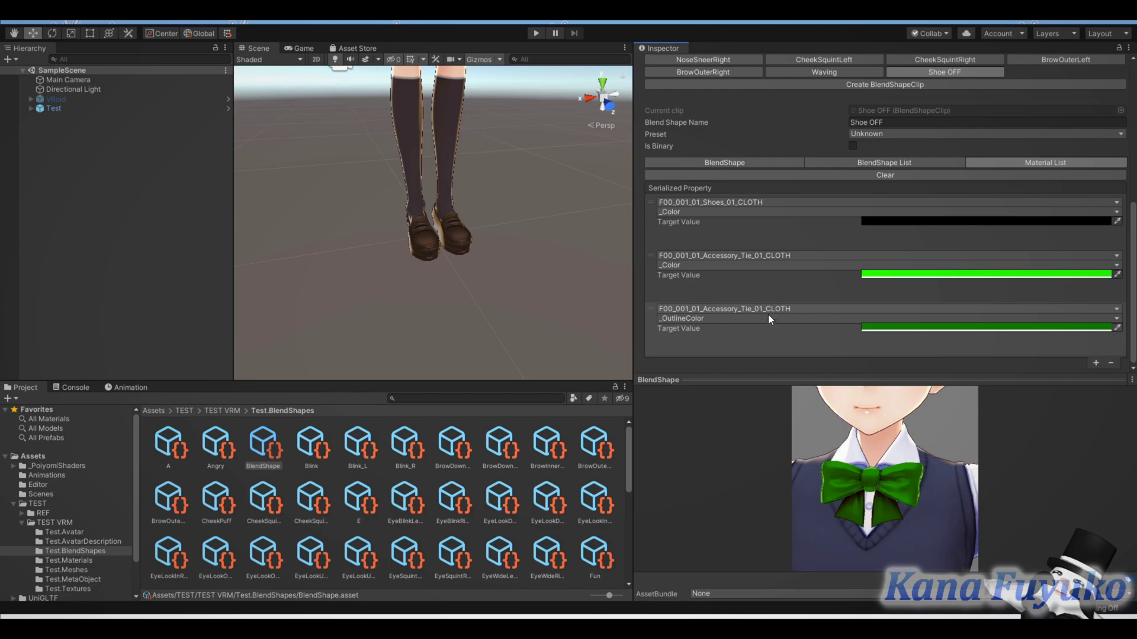
Step: Add an F00_001_01_Body_00_SKIN entry on _MainTex_ST_T with offset x -0.02
click(1094, 362)
scroll(762, 310, down, 2)
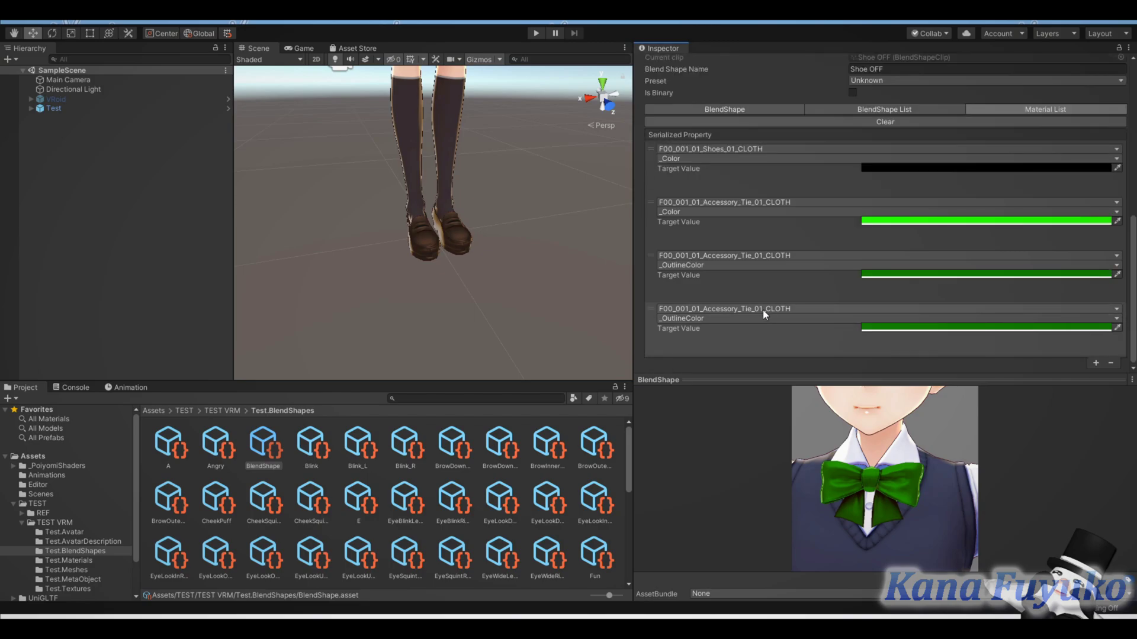
click(702, 311)
click(761, 331)
click(719, 318)
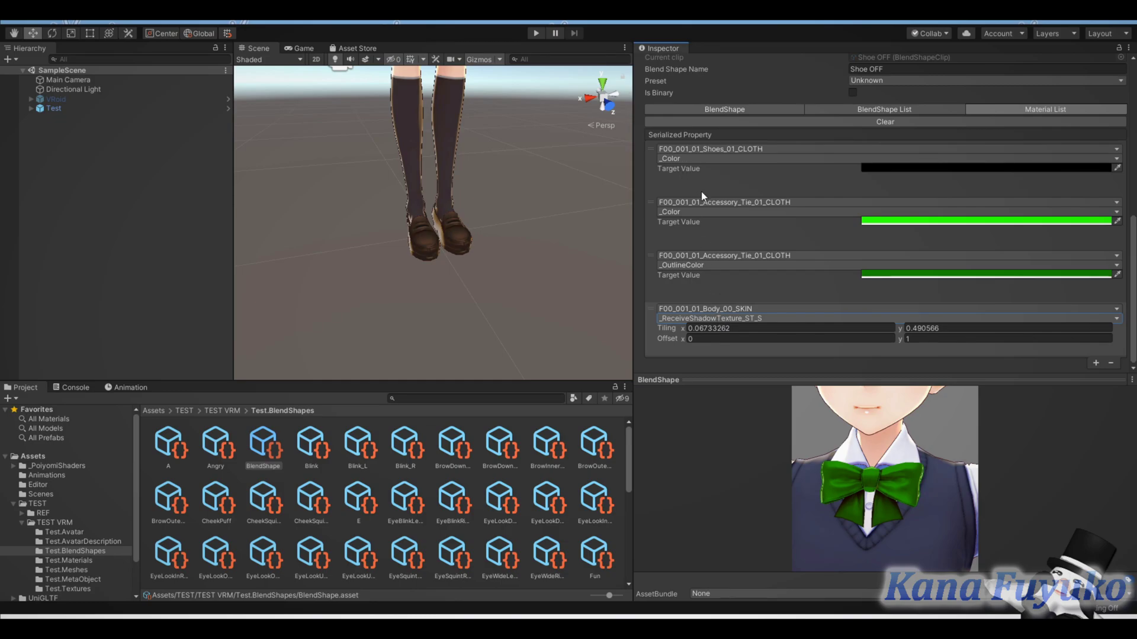
click(723, 216)
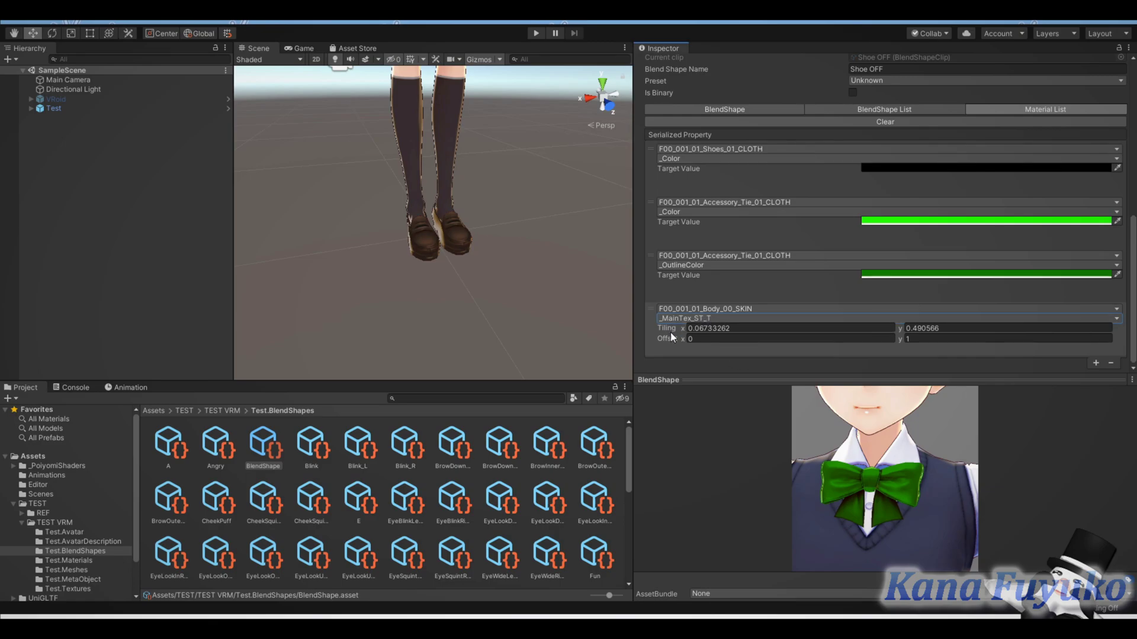
drag(684, 341, 678, 342)
drag(888, 439, 811, 452)
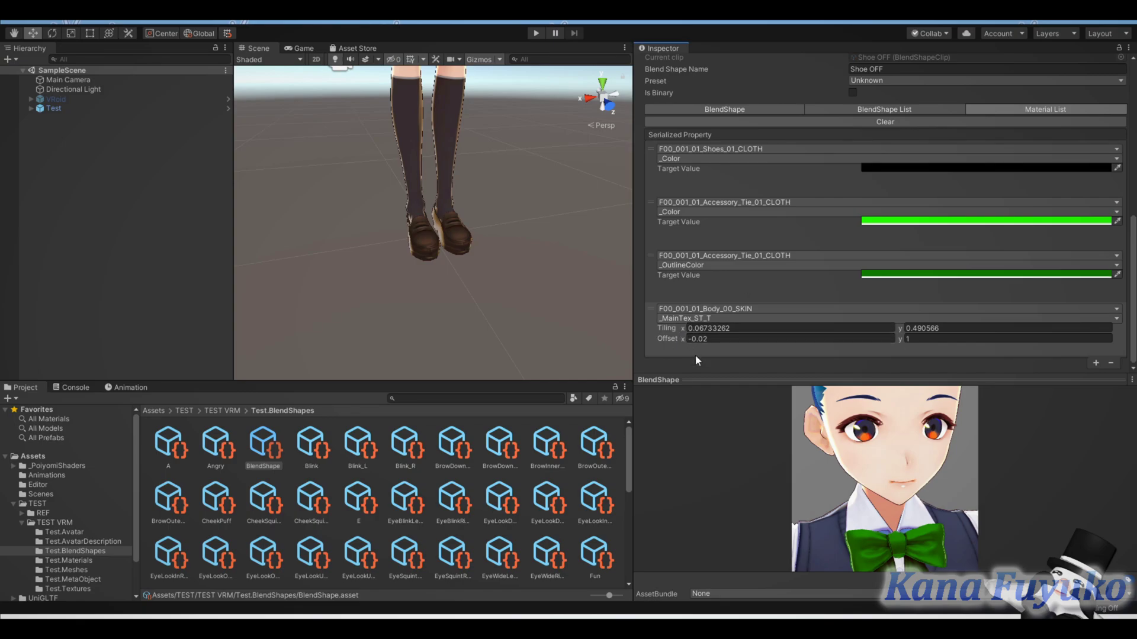
click(690, 318)
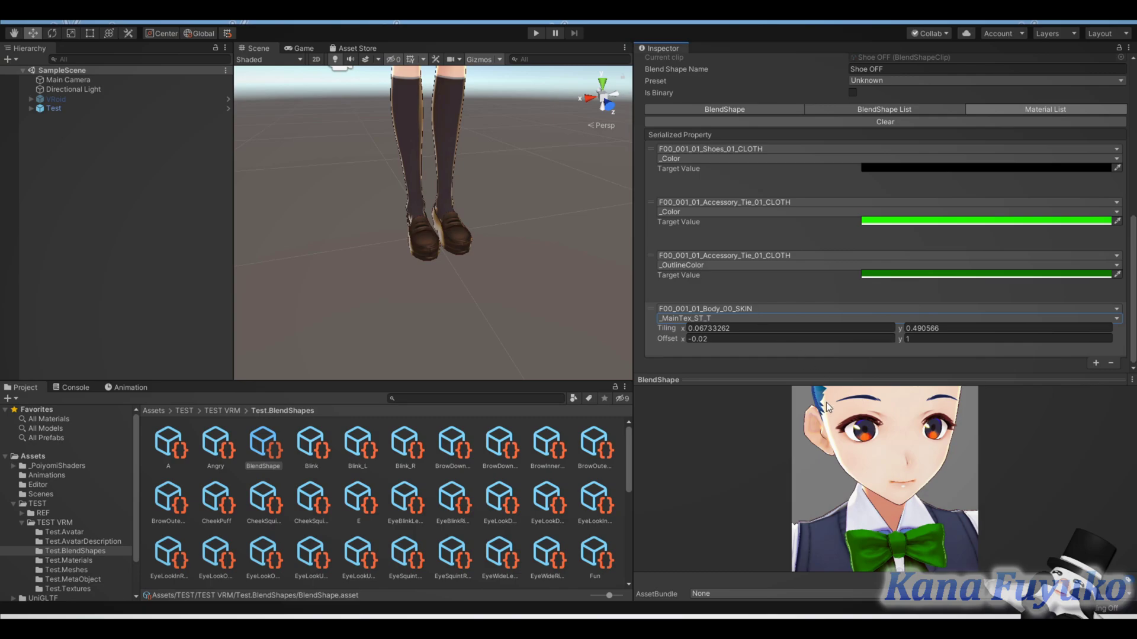
drag(857, 531, 829, 495)
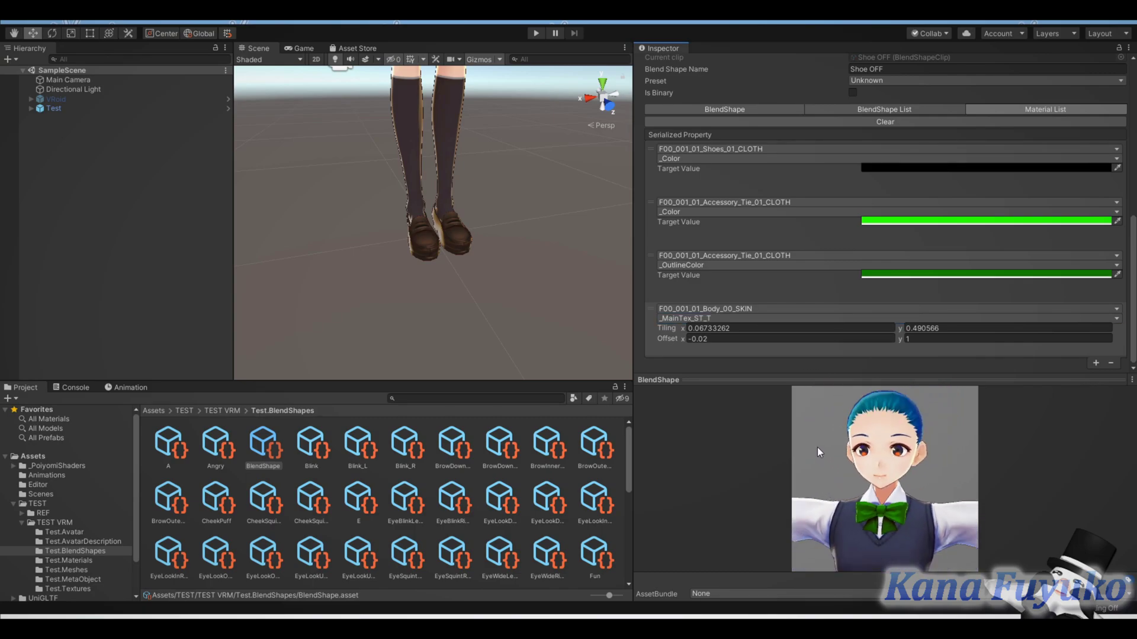